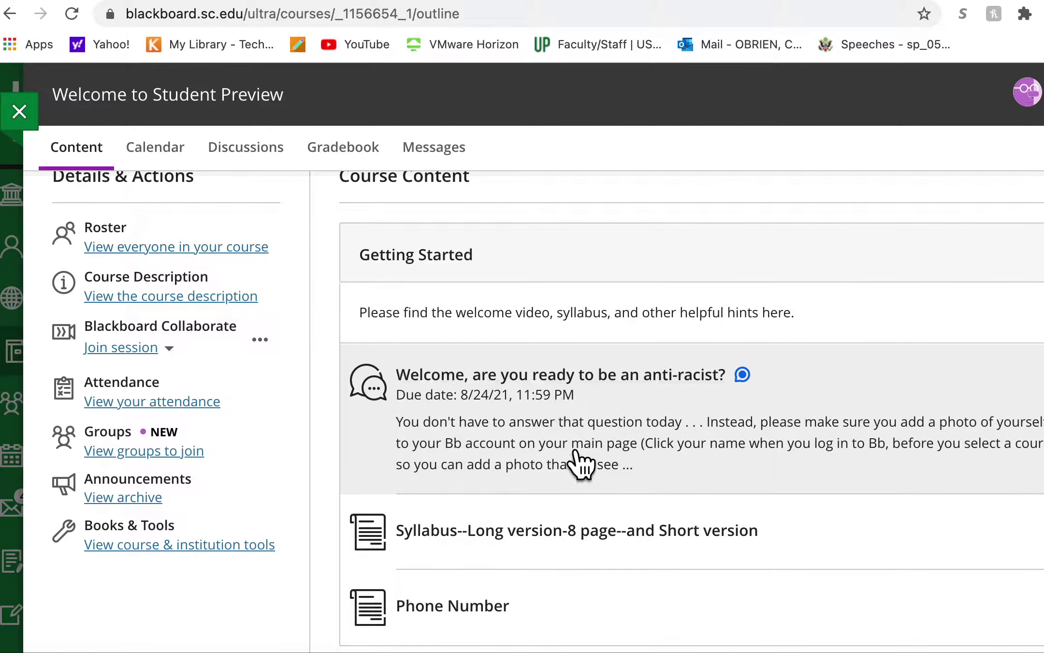
View the files attached to the Syllabus--Long version-8 page--and Short version item under Getting Started, and close the item.
scroll(582, 464, down, 3)
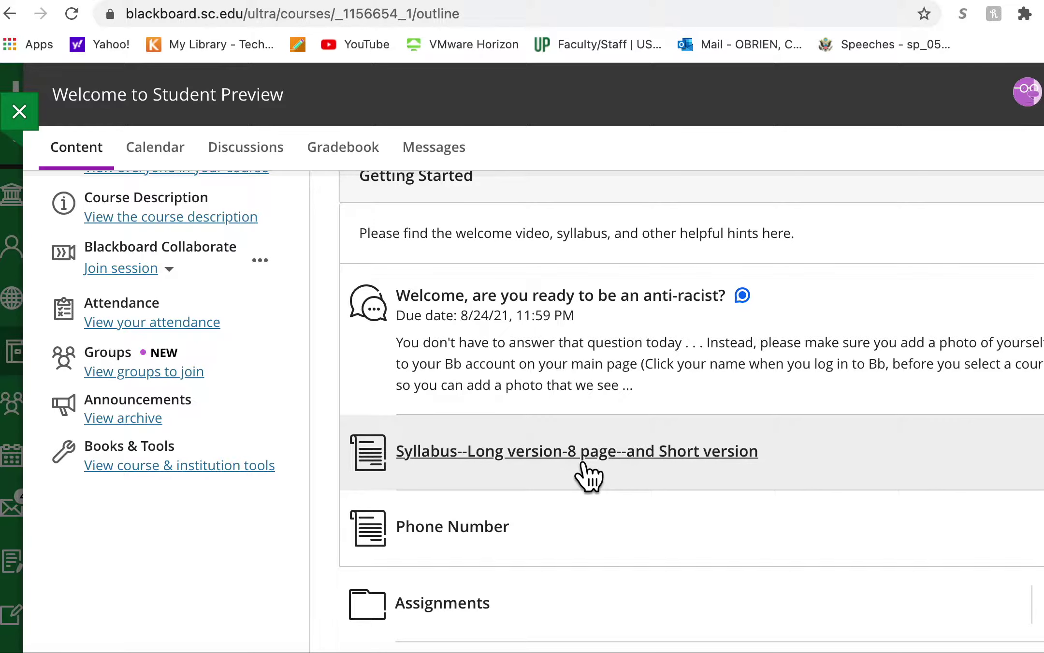
click(583, 463)
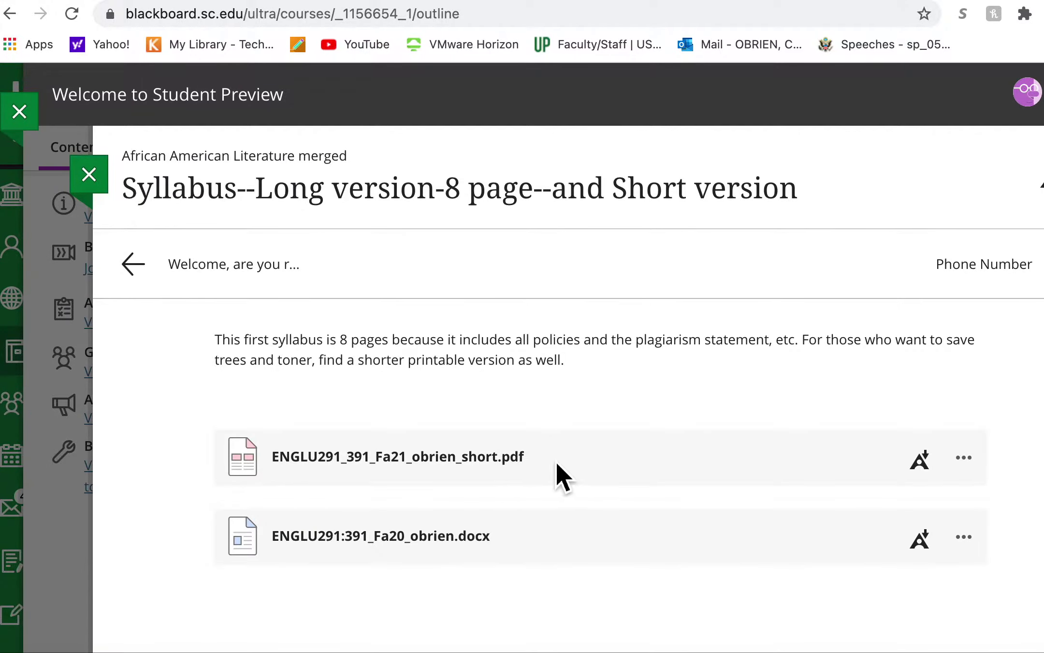
click(92, 185)
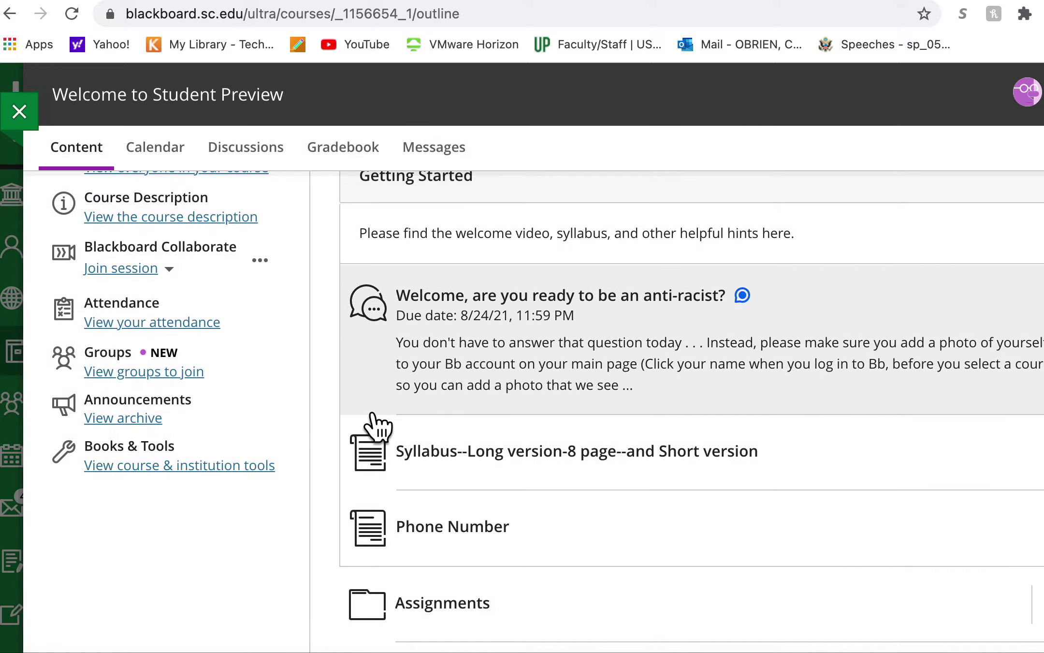
Expand the Assignments folder and its Introduction--Kendi subfolder, and open the Ibram Kendi reading item.
scroll(489, 540, down, 4)
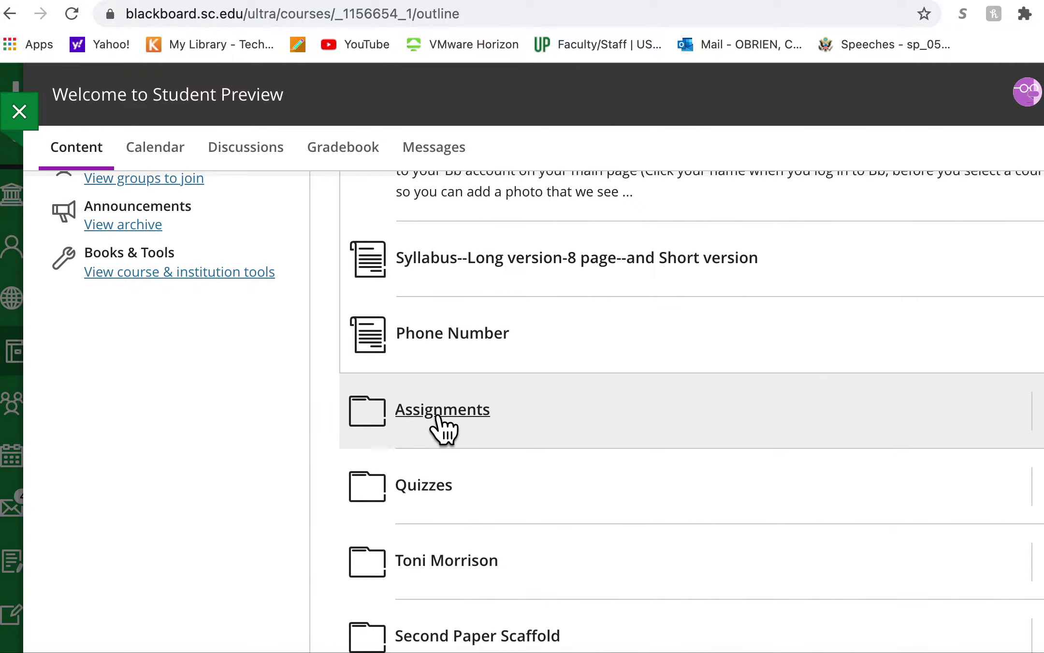
click(439, 418)
scroll(566, 568, down, 3)
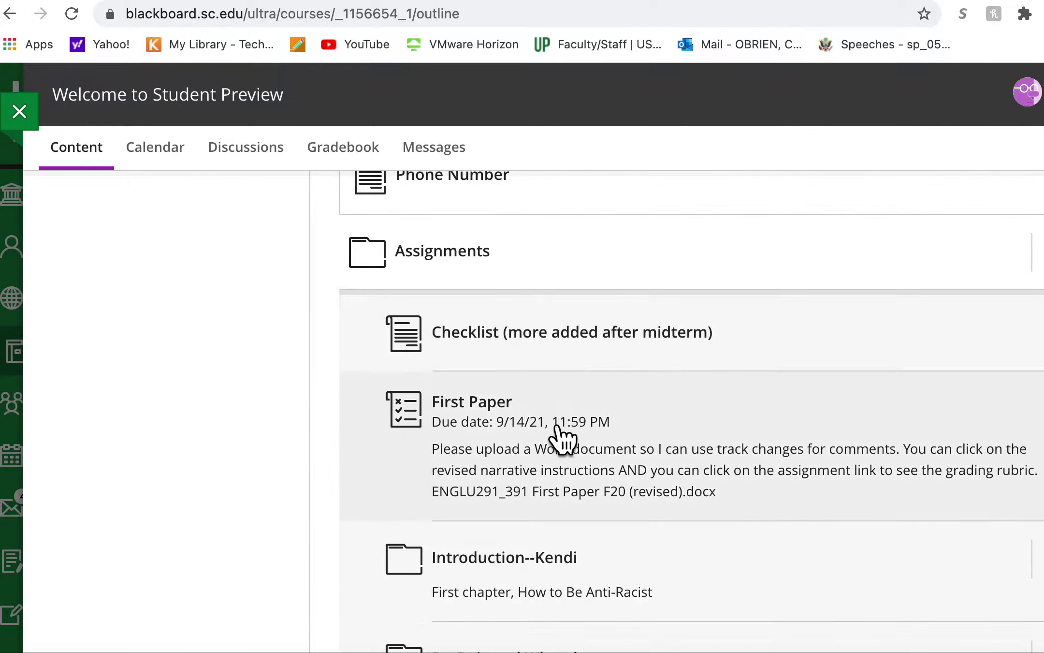
scroll(561, 452, down, 2)
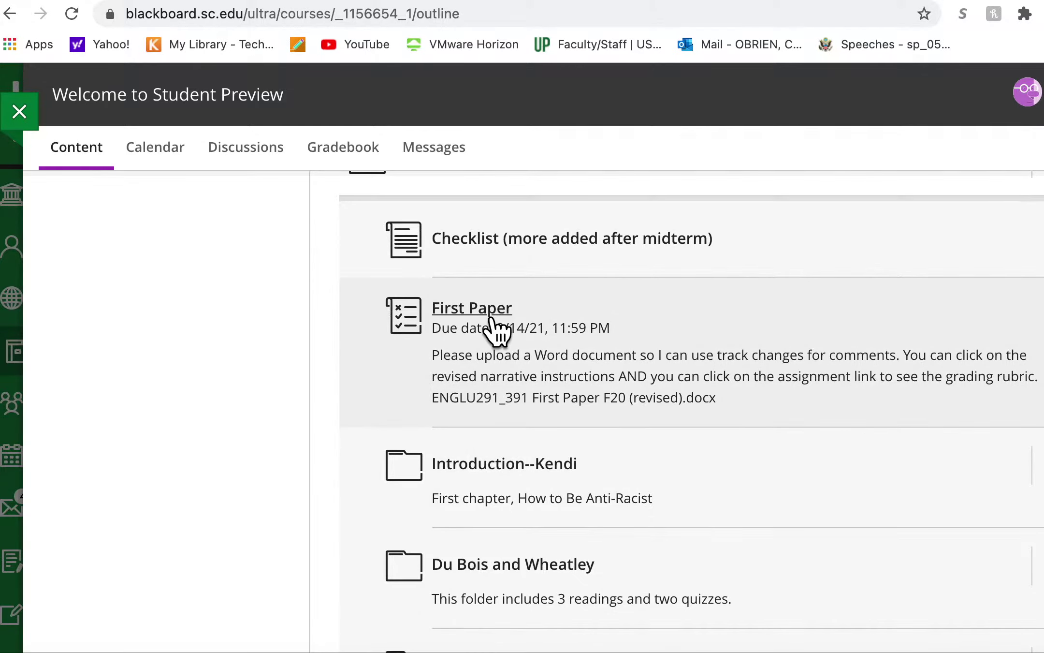
scroll(516, 334, down, 3)
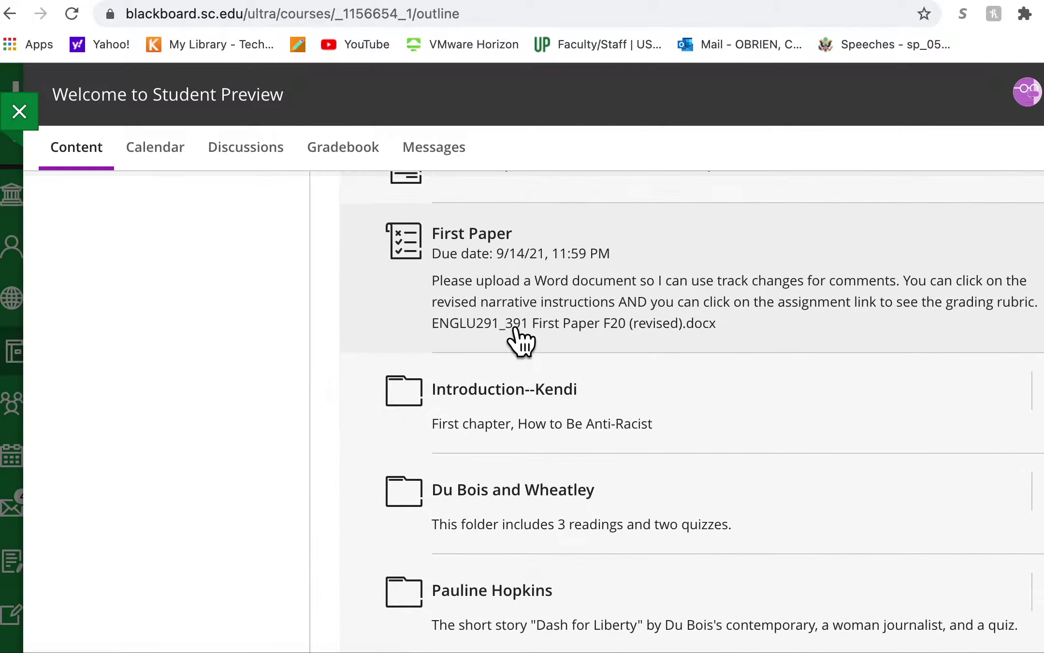
click(495, 349)
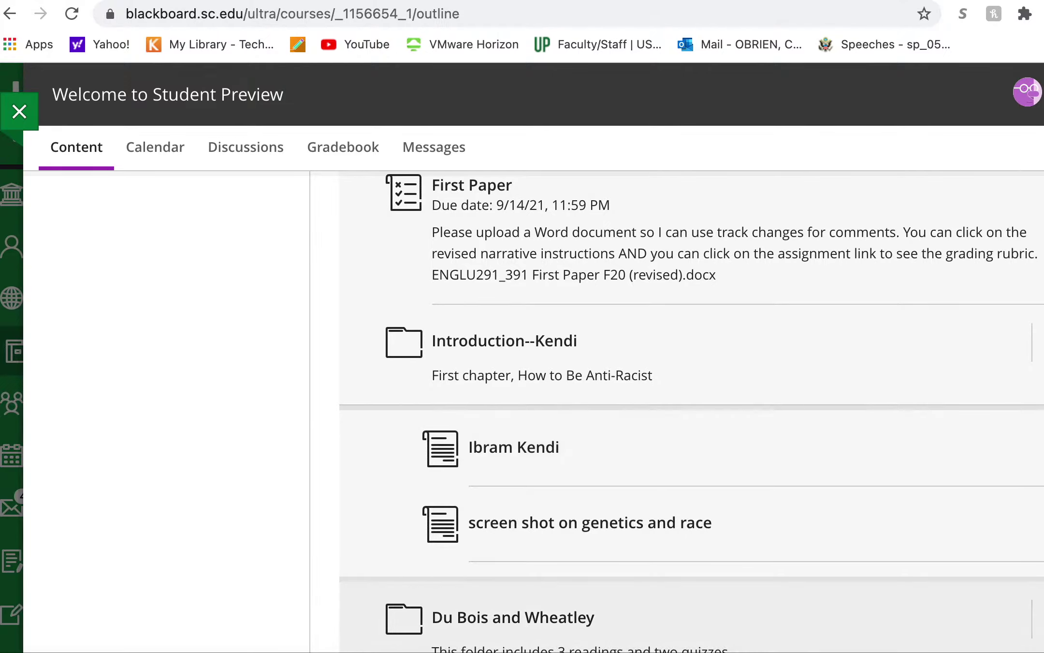
click(519, 447)
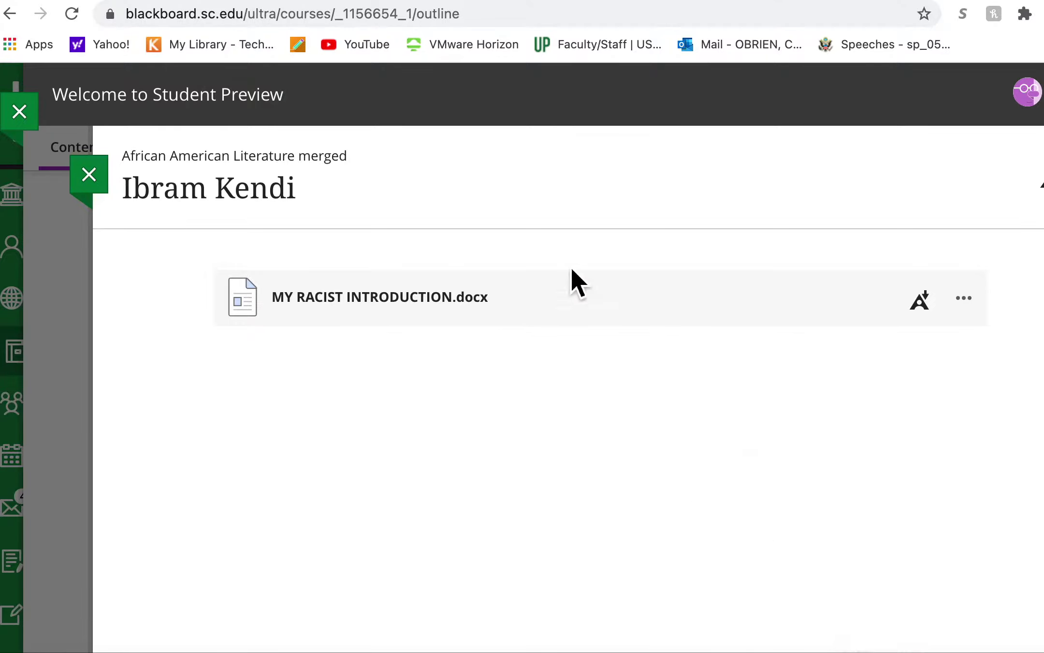
Switch to the MY RACIST INTRODUCTION document in Pages, look through it back to its title, and return to the browser.
key(super+Tab)
scroll(667, 240, up, 7)
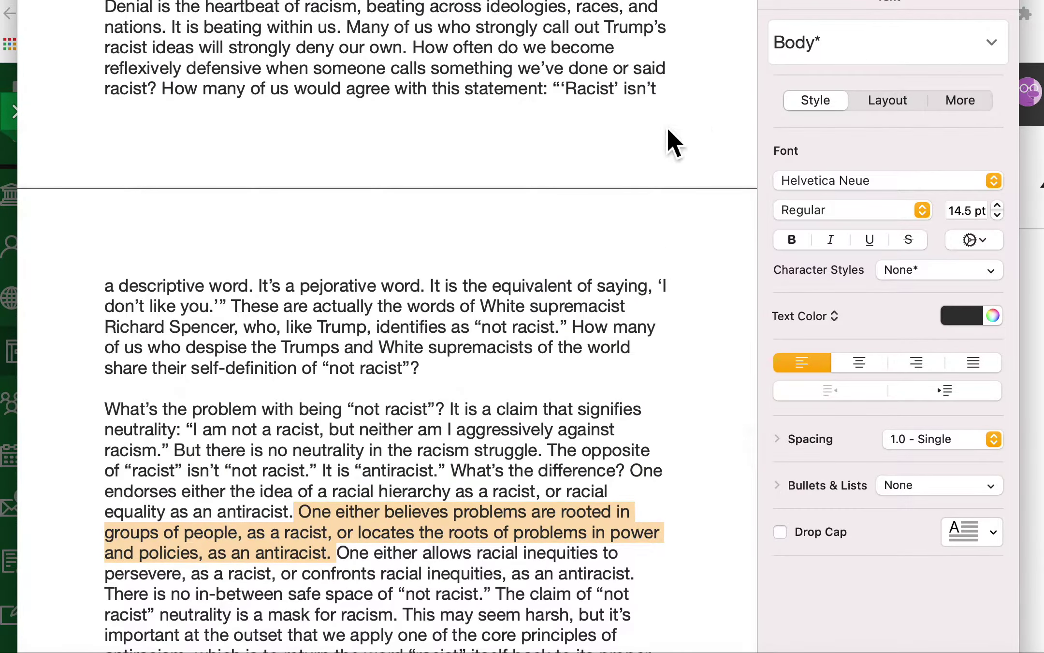
scroll(652, 179, up, 9)
scroll(662, 199, up, 7)
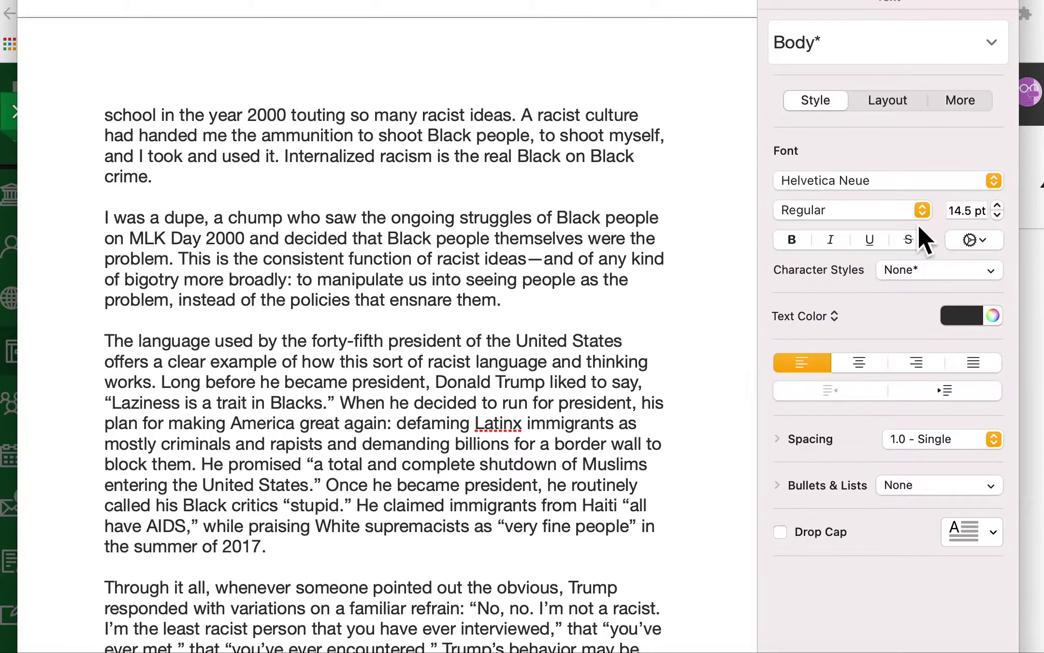
scroll(547, 271, up, 2)
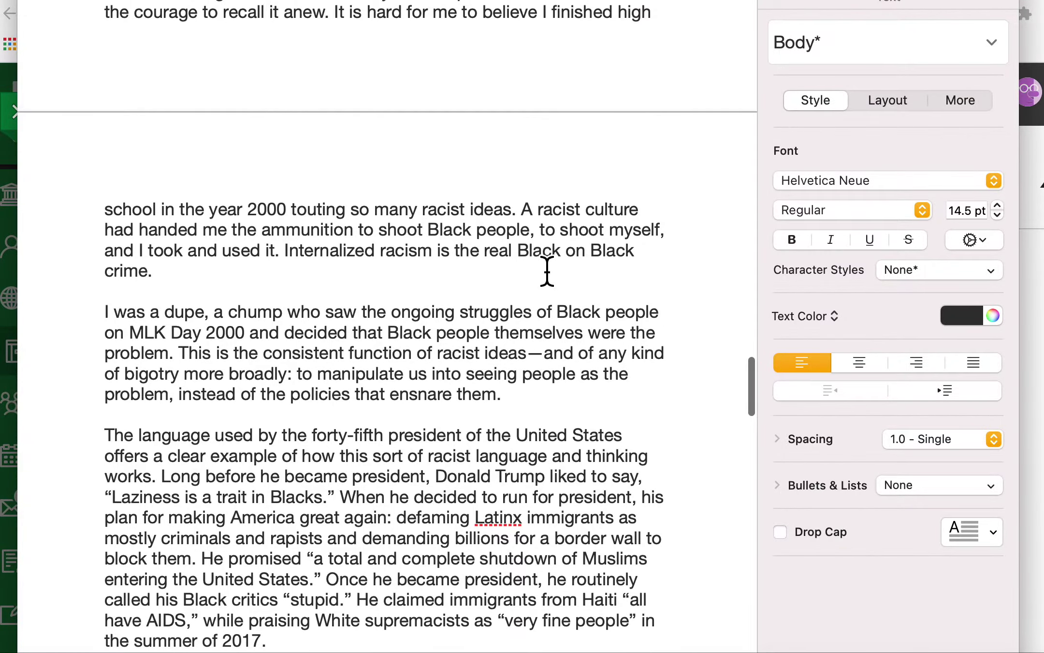
scroll(547, 270, up, 20)
scroll(550, 290, up, 20)
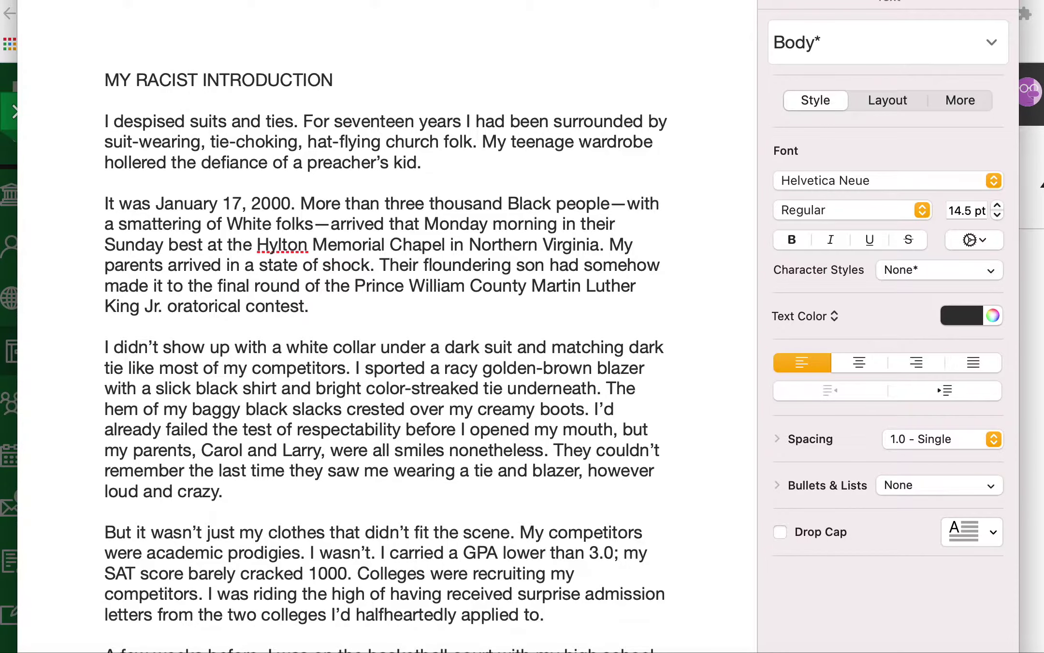
click(3, 172)
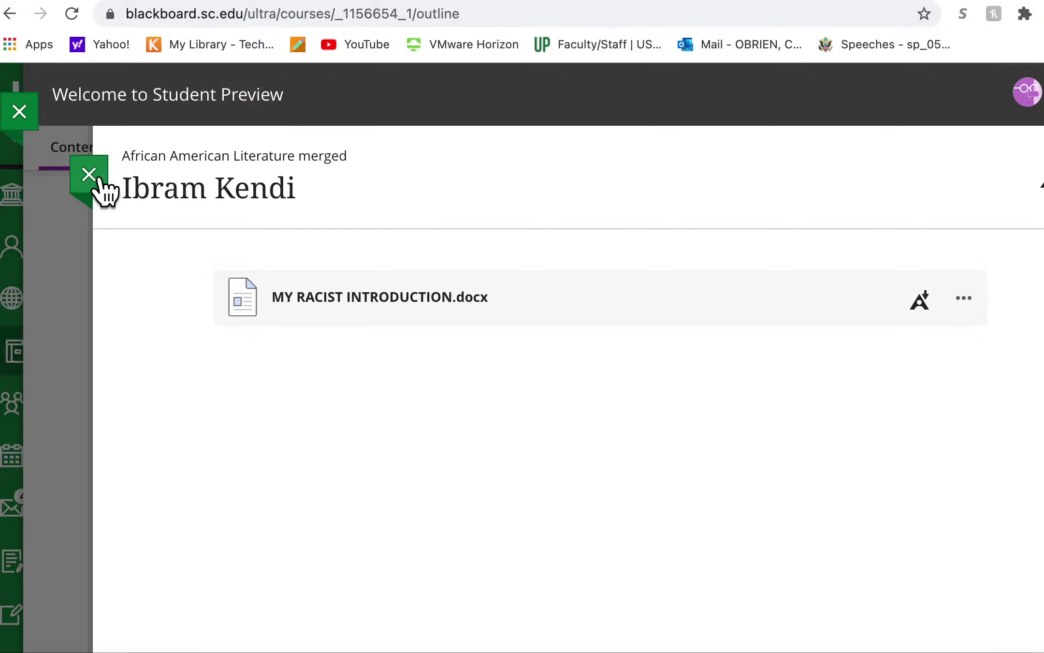
Close the Ibram Kendi item, and view the screen shot on genetics and race, closing it after reading.
click(111, 193)
scroll(537, 406, down, 2)
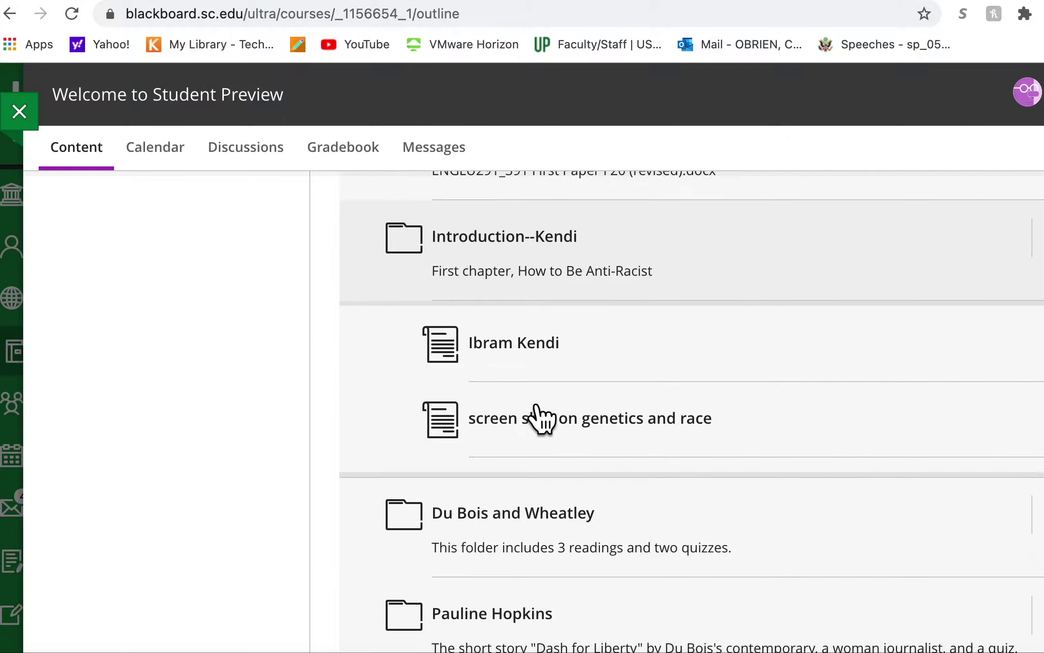
click(538, 419)
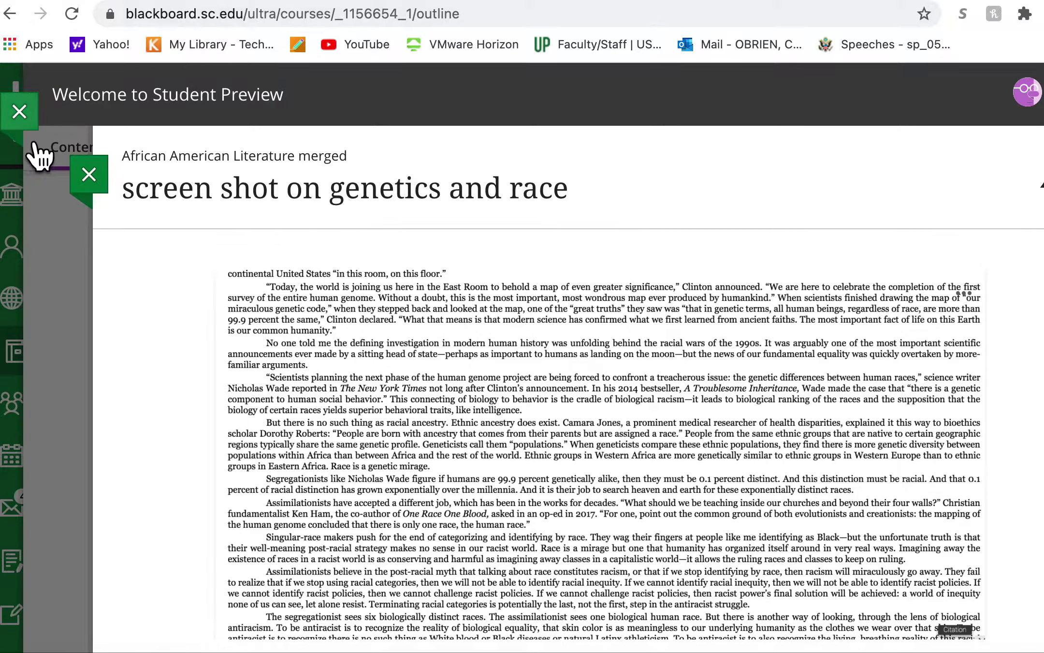
click(92, 180)
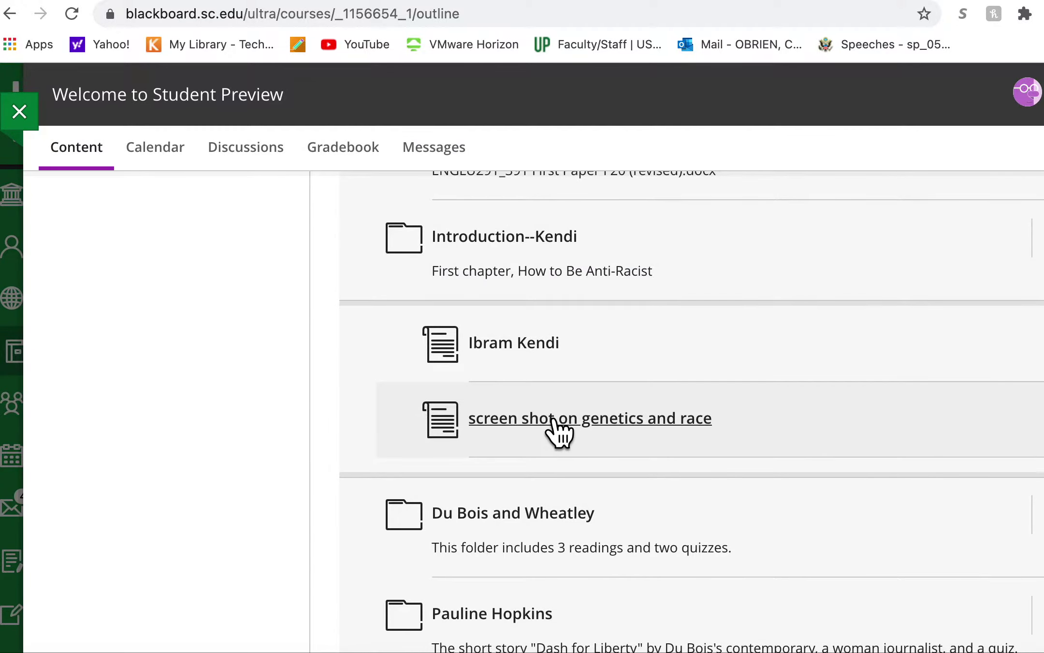
Collapse the Assignments folder and the Getting Started module in the course content.
scroll(560, 433, up, 6)
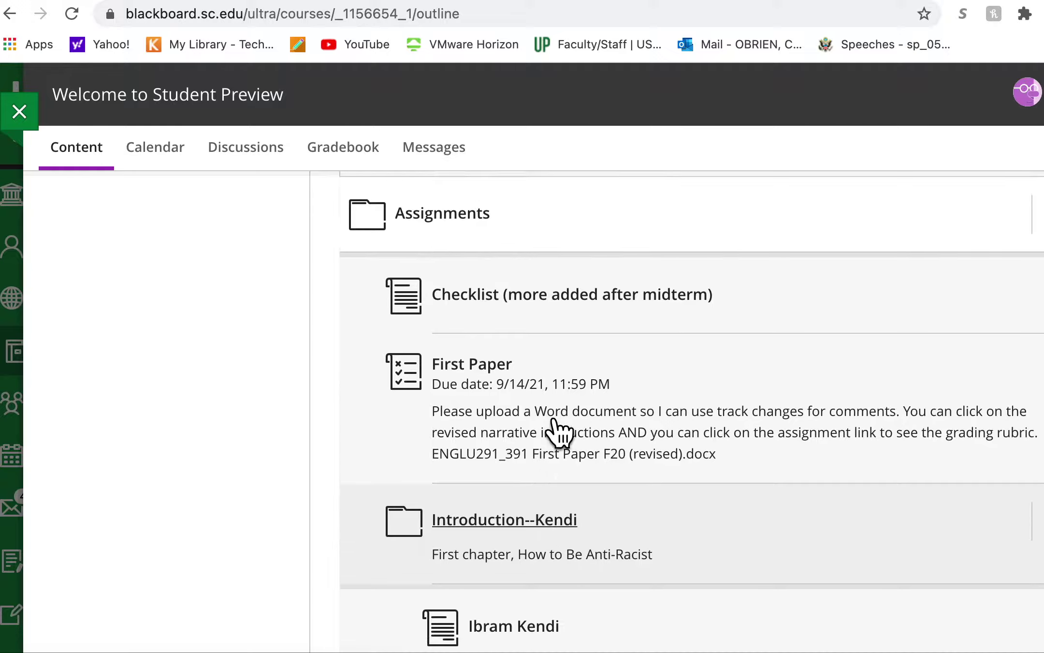
scroll(560, 433, up, 5)
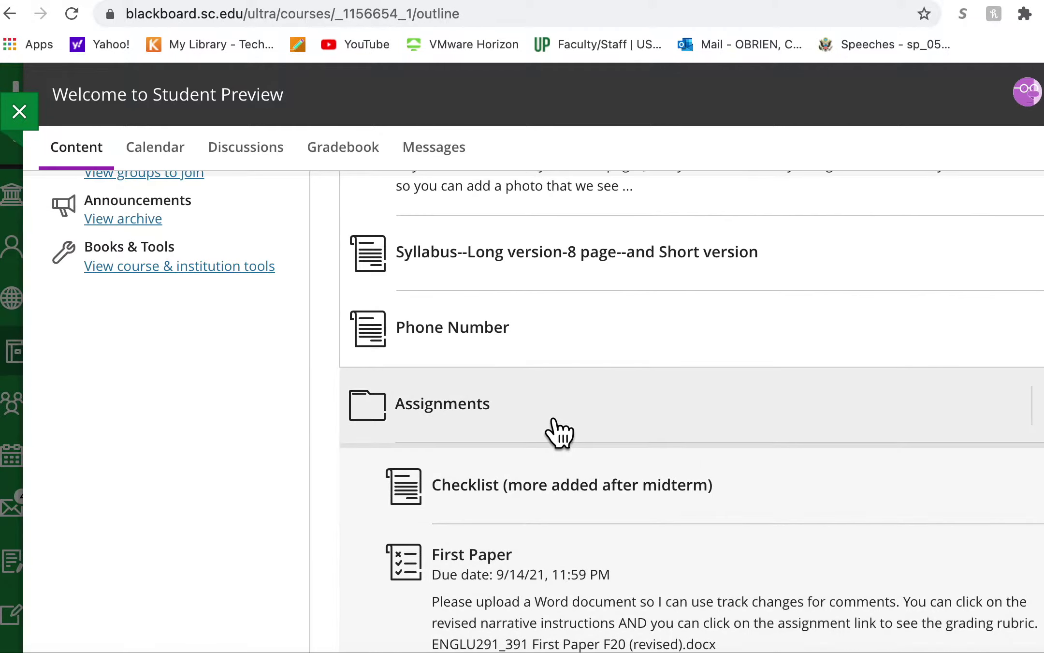
scroll(560, 433, up, 3)
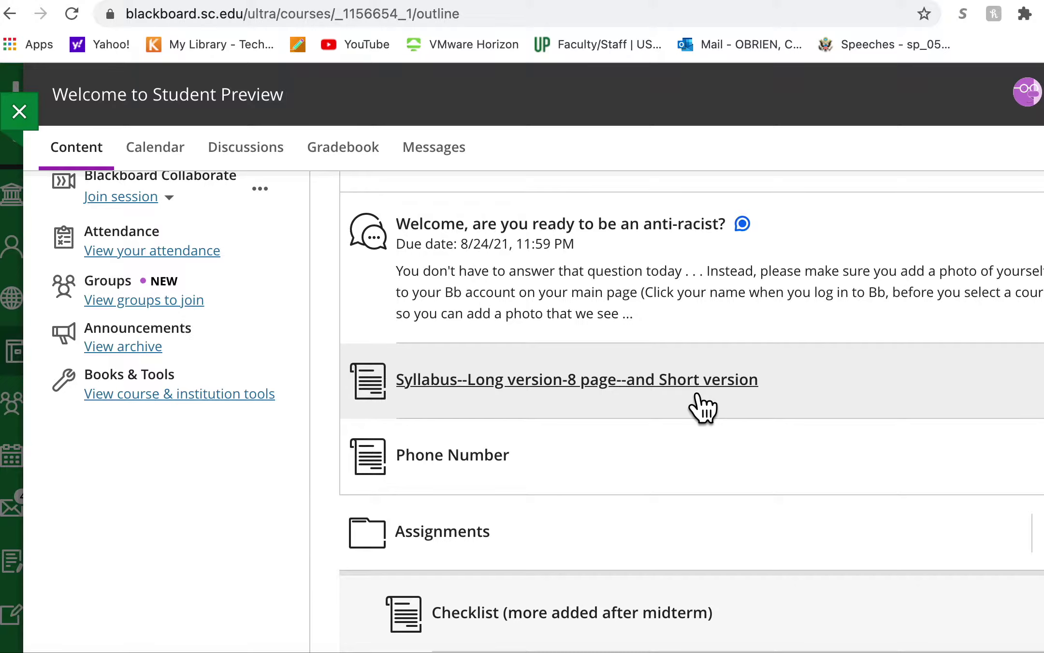
scroll(703, 407, down, 2)
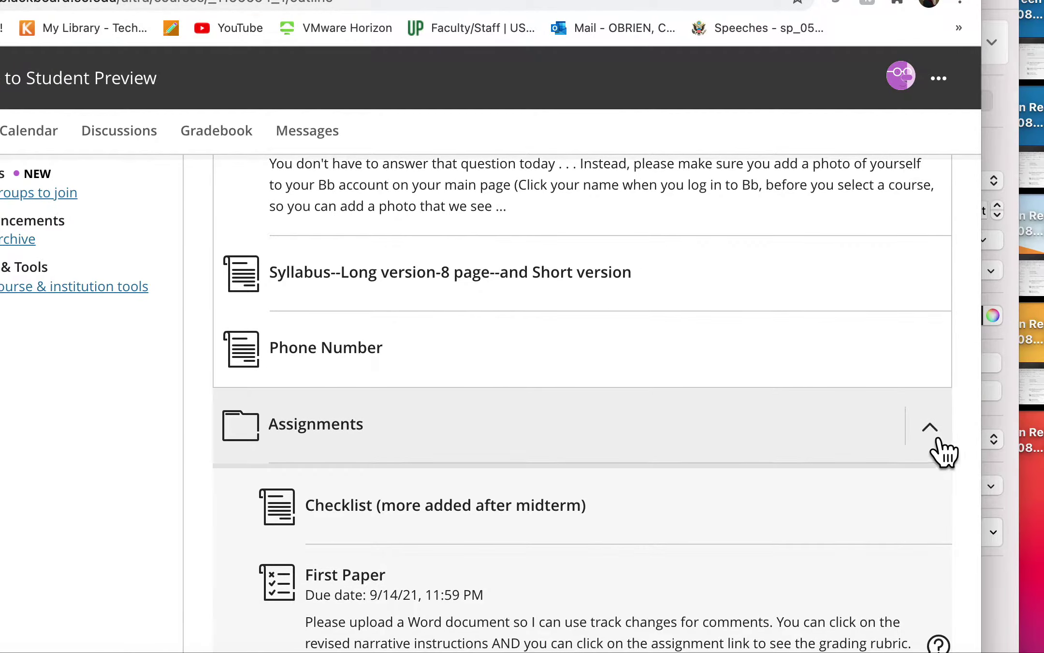
click(947, 439)
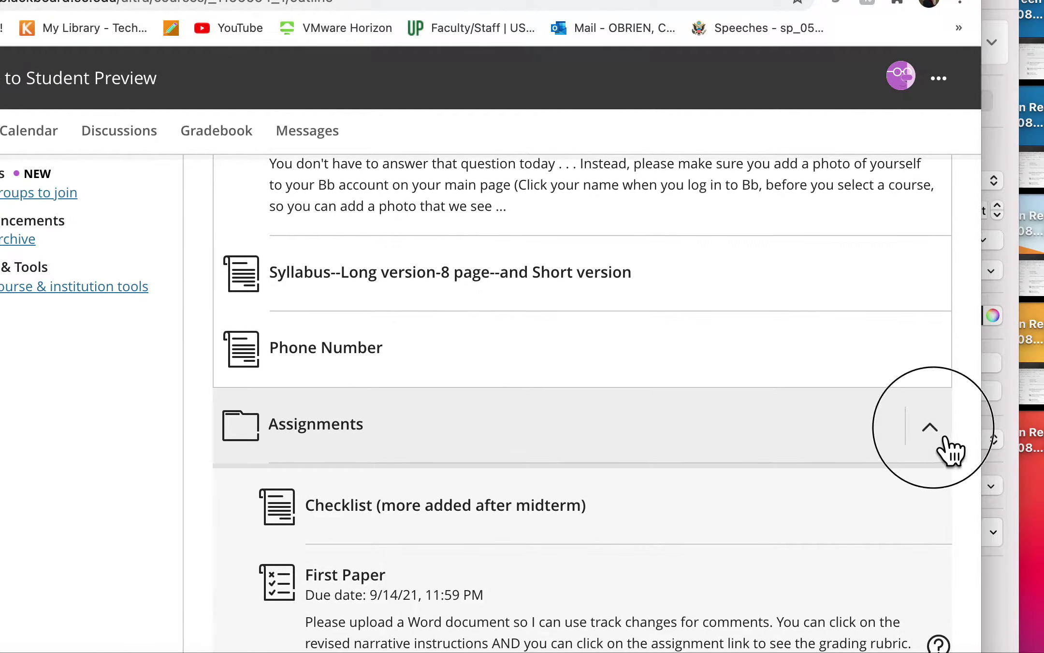
scroll(950, 450, up, 5)
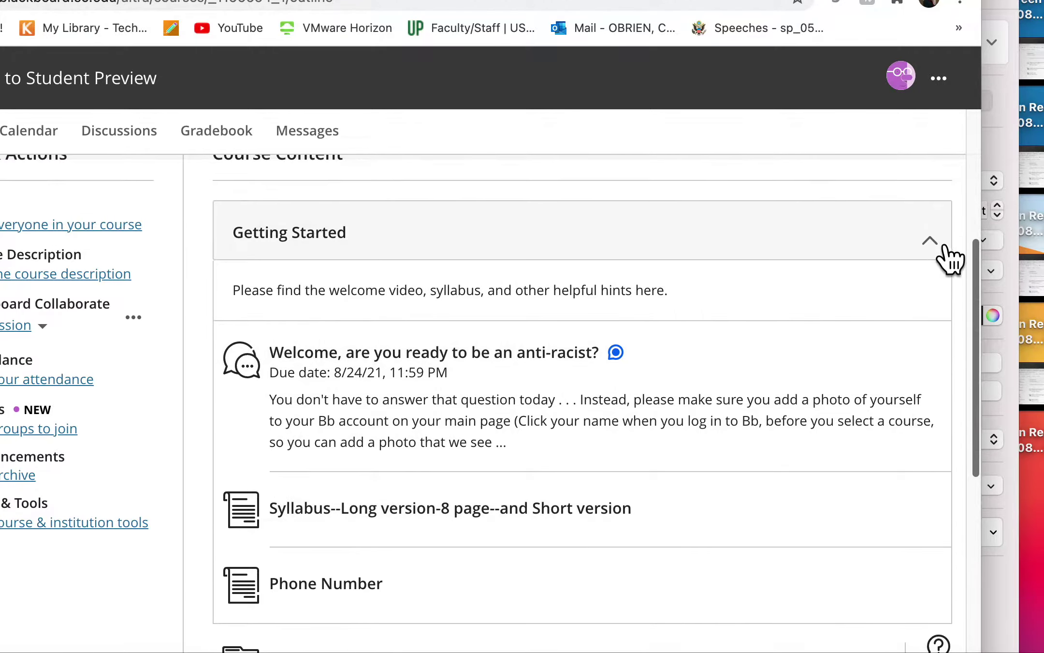
click(944, 247)
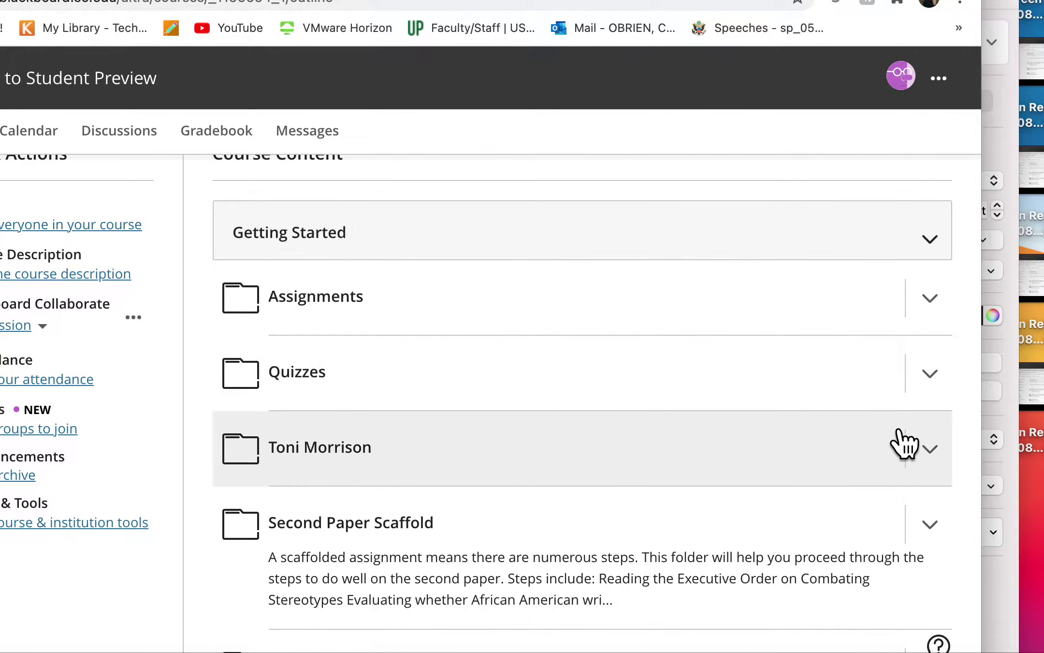
Expand the Assignments folder and look through its list of reading subfolders around Introduction--Kendi.
click(945, 310)
scroll(740, 472, down, 2)
scroll(745, 485, down, 4)
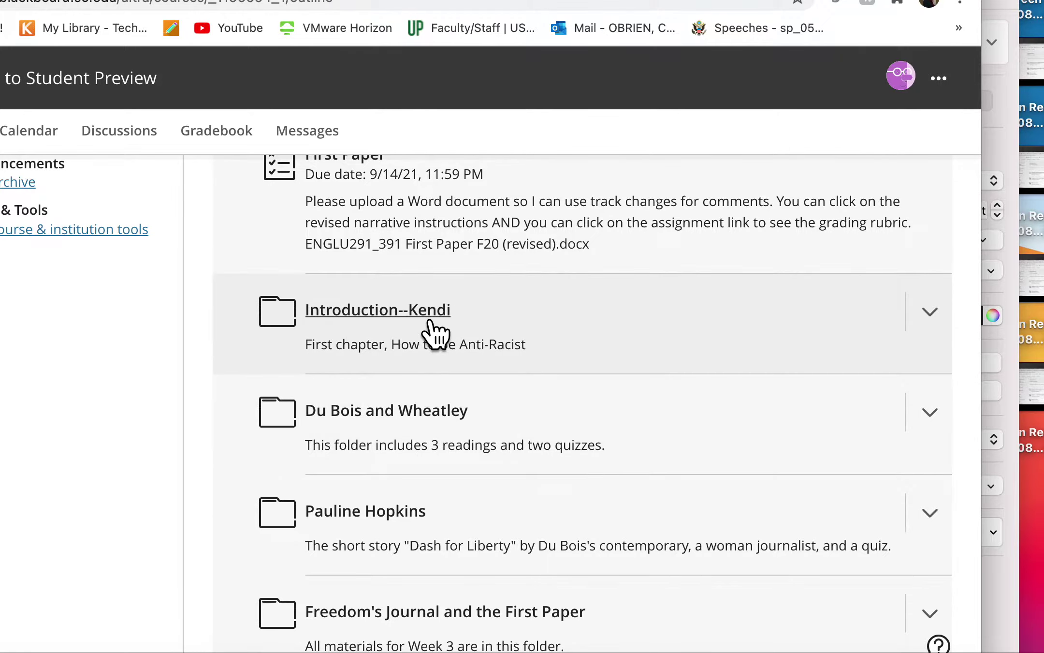
scroll(436, 334, down, 2)
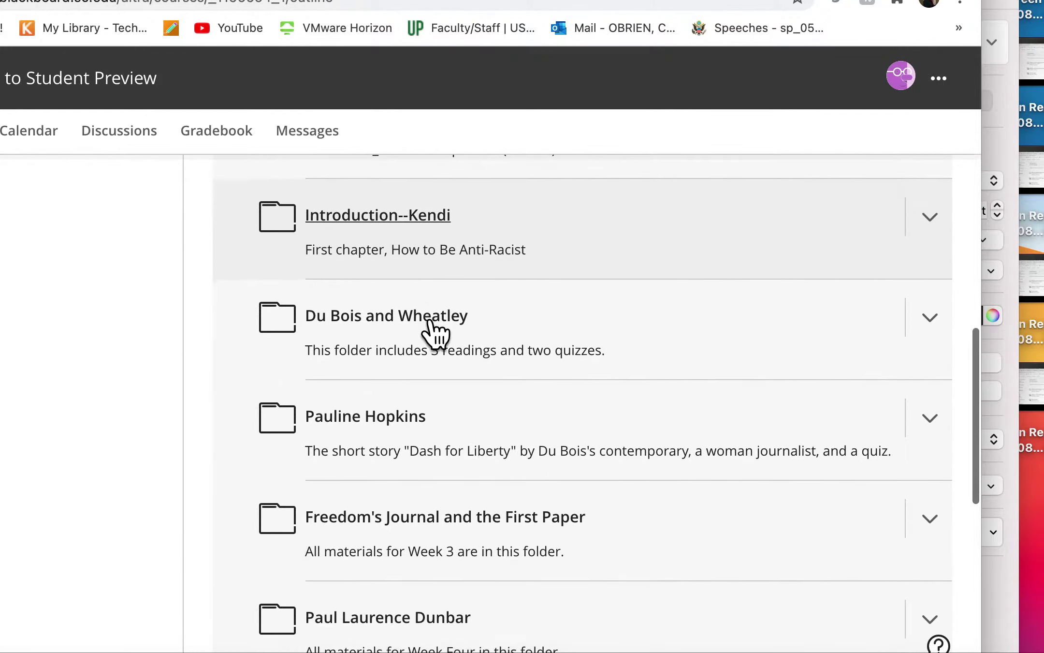
scroll(436, 334, up, 2)
scroll(430, 321, up, 1)
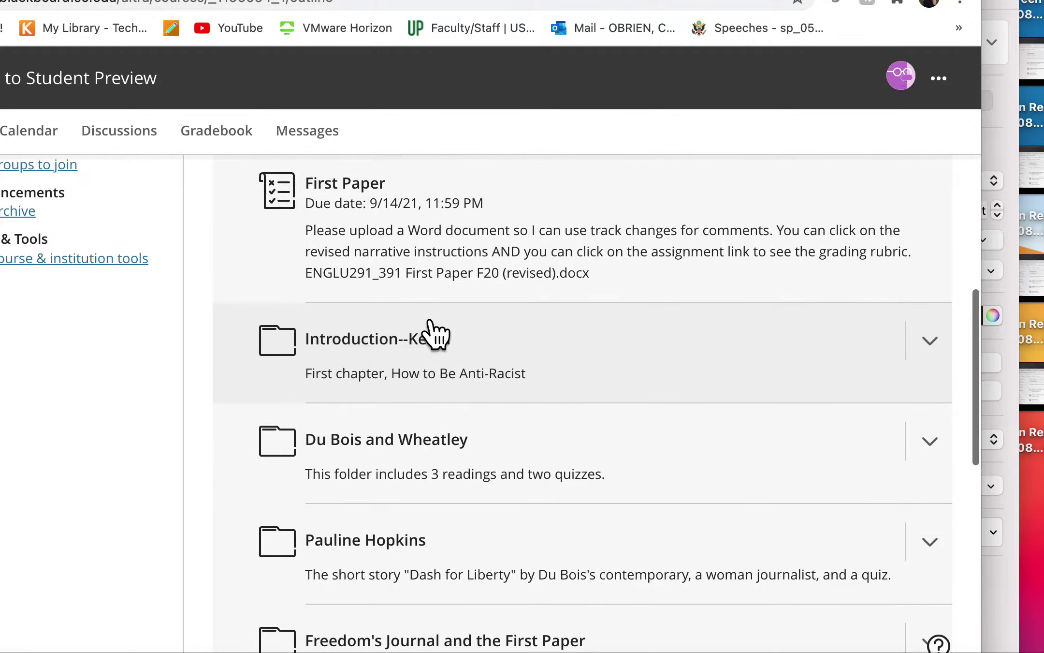
Expand the Introduction--Kendi folder, view the file attached to the Ibram Kendi item, and close the item.
click(398, 343)
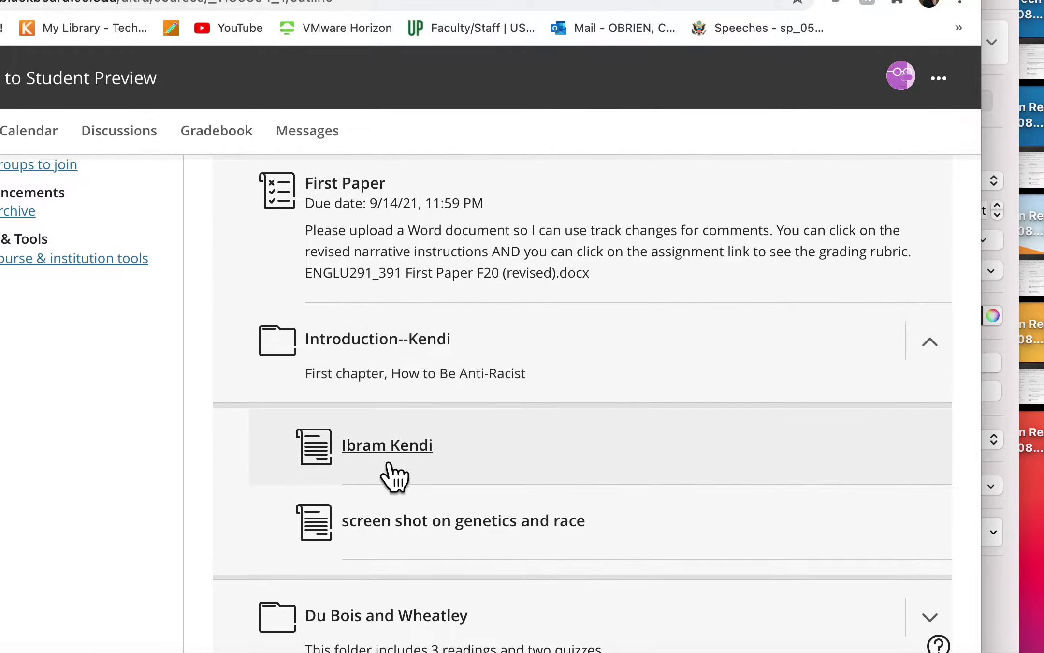
click(386, 454)
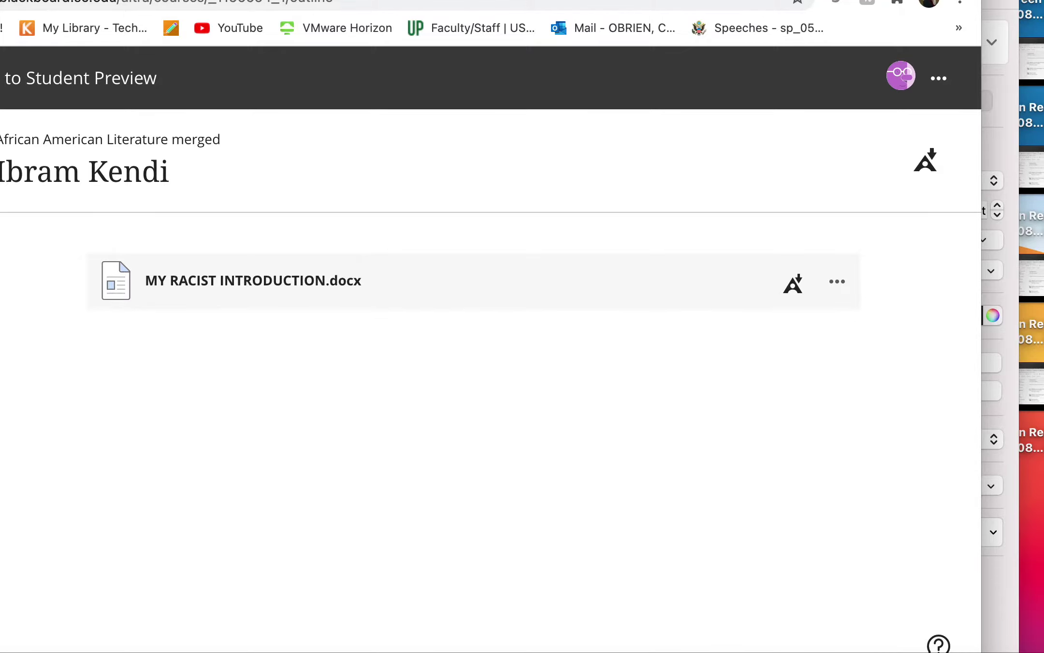
click(1, 136)
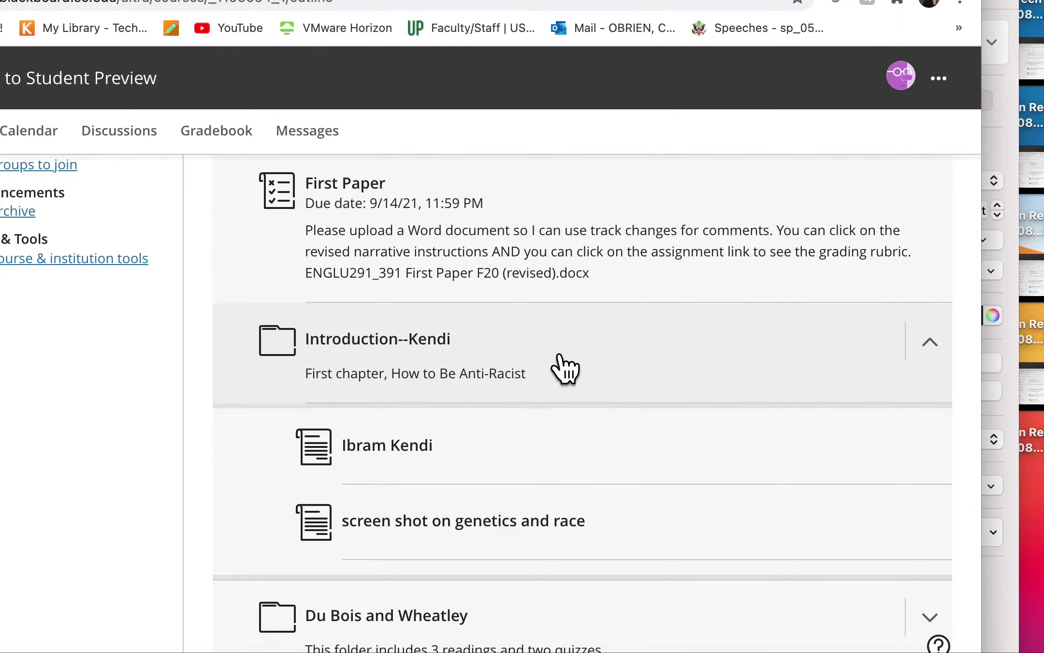
Expand the Getting Started module and open the "Welcome, are you ready to be an anti-racist?" discussion to read its topic instructions.
scroll(566, 368, up, 5)
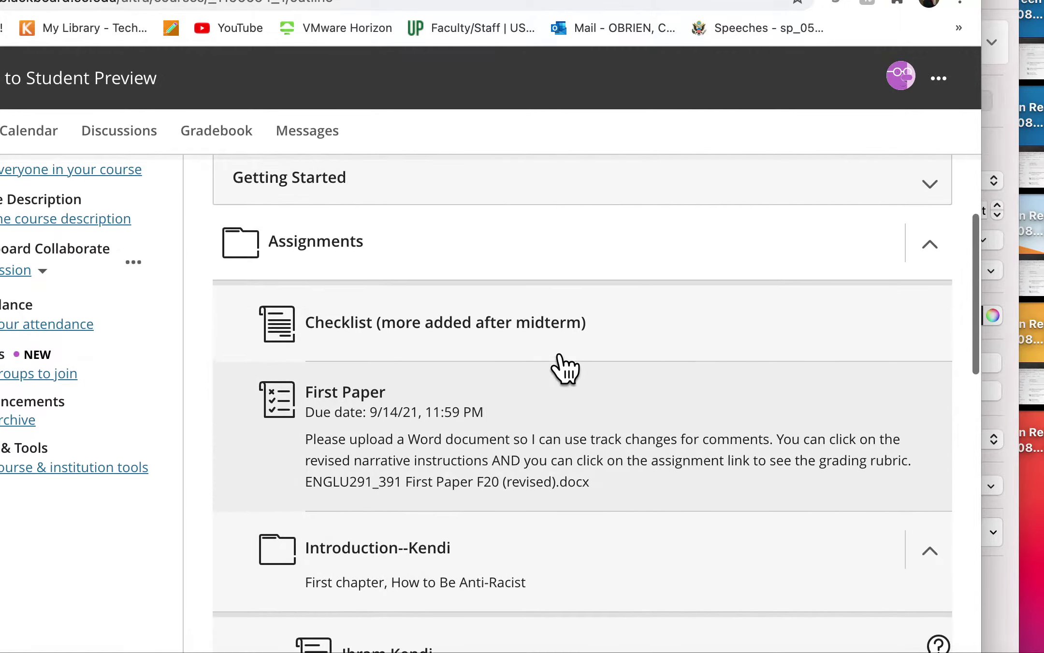
scroll(565, 367, up, 2)
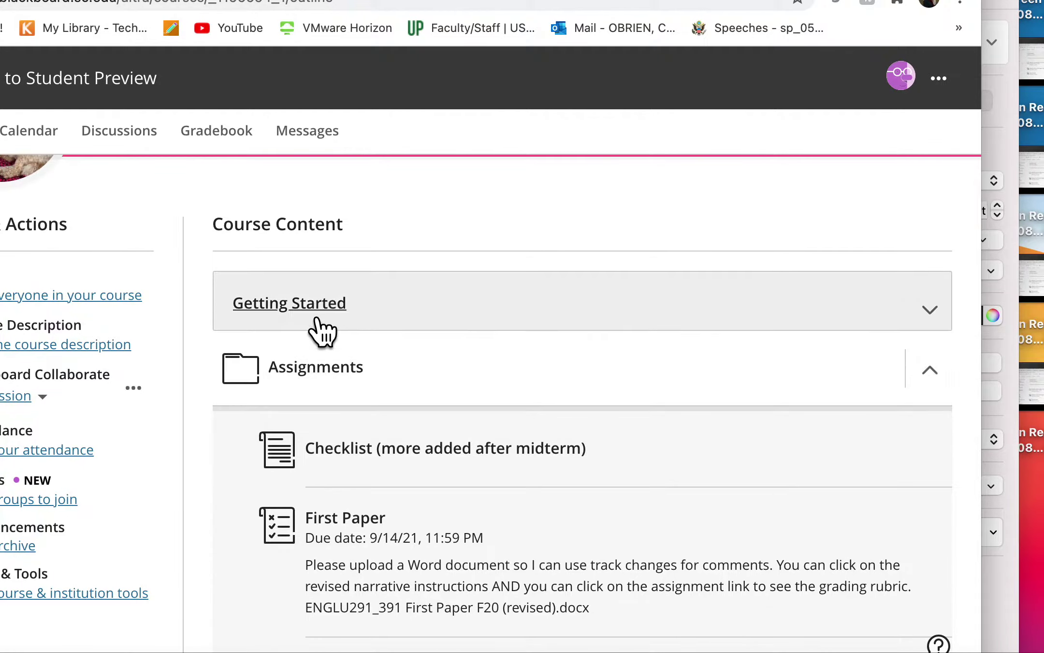
click(319, 319)
scroll(614, 542, down, 3)
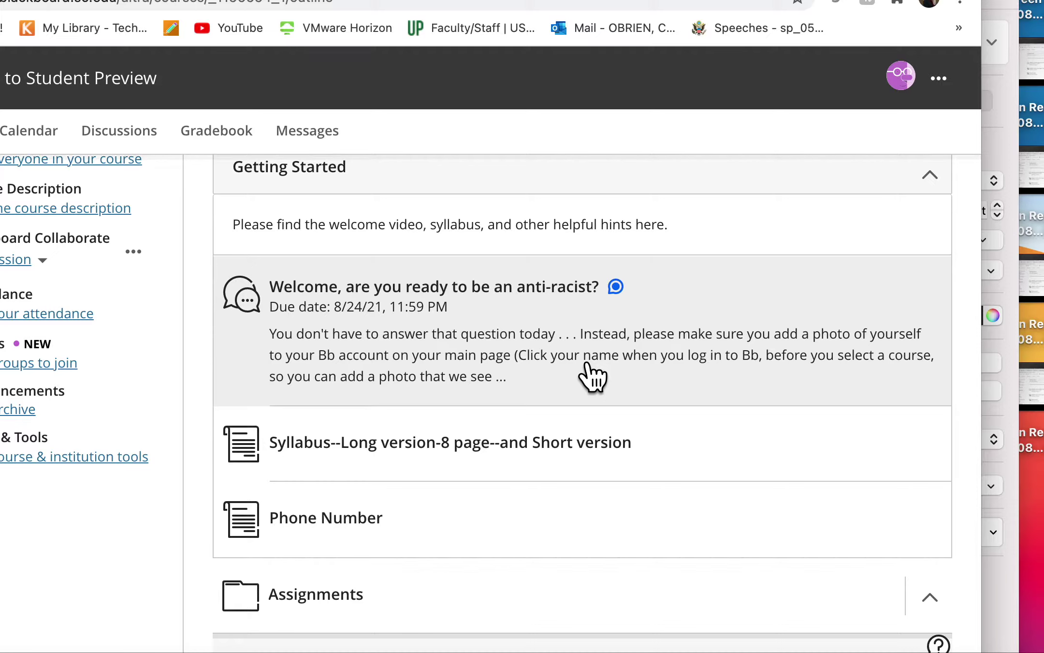
click(513, 289)
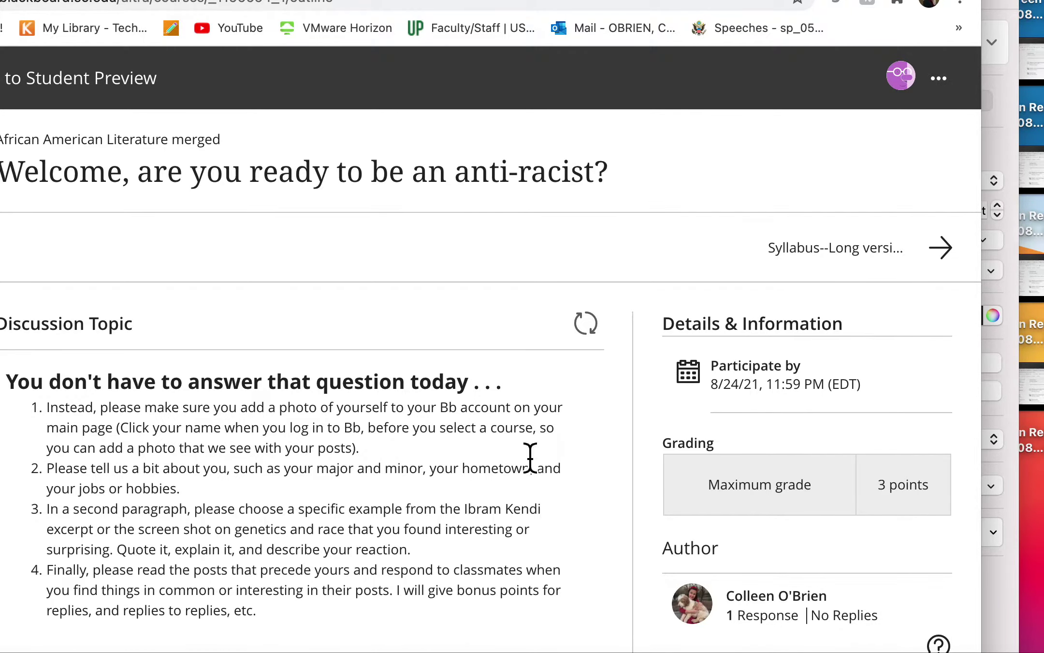
scroll(530, 457, down, 1)
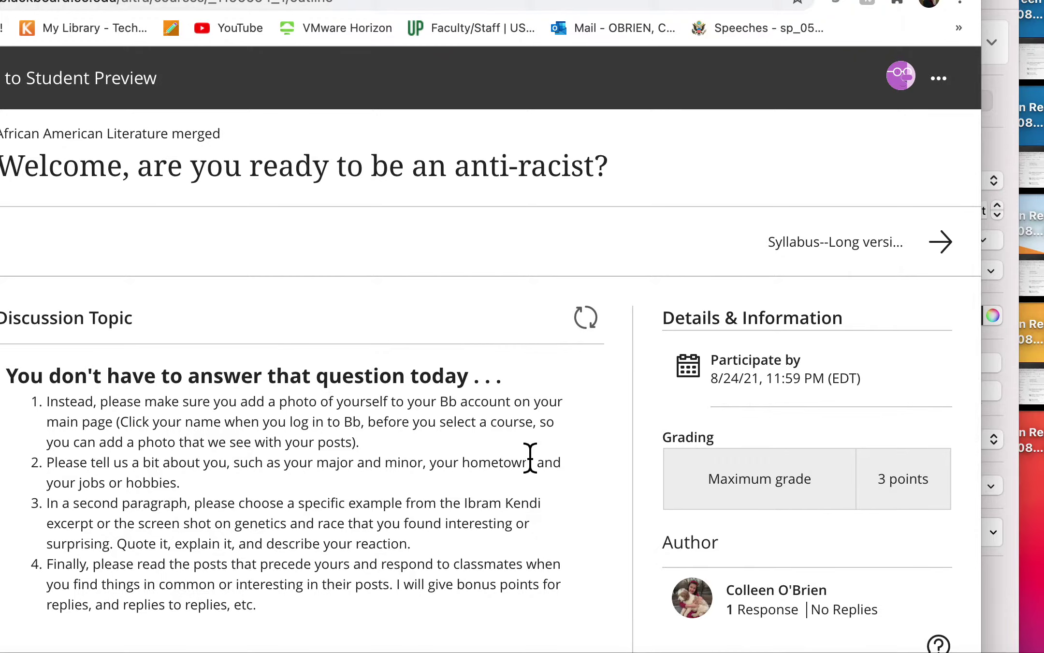
Look through the instructor's sample response to the welcome discussion, including its profile page screenshot and the instructions for changing a photo.
scroll(531, 457, down, 3)
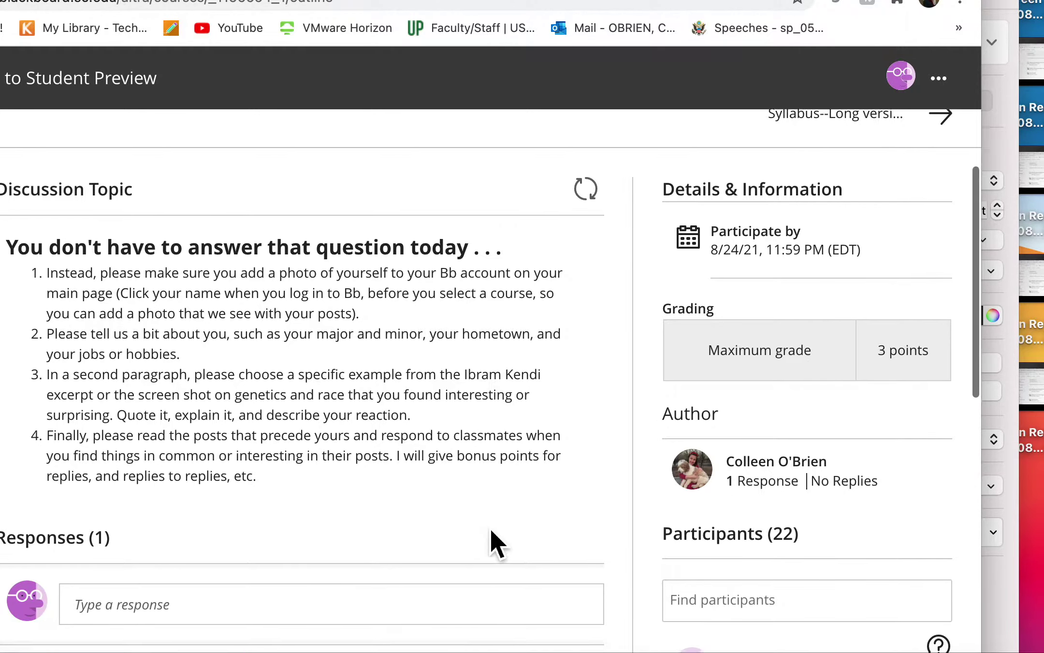
scroll(489, 540, down, 10)
scroll(503, 549, down, 3)
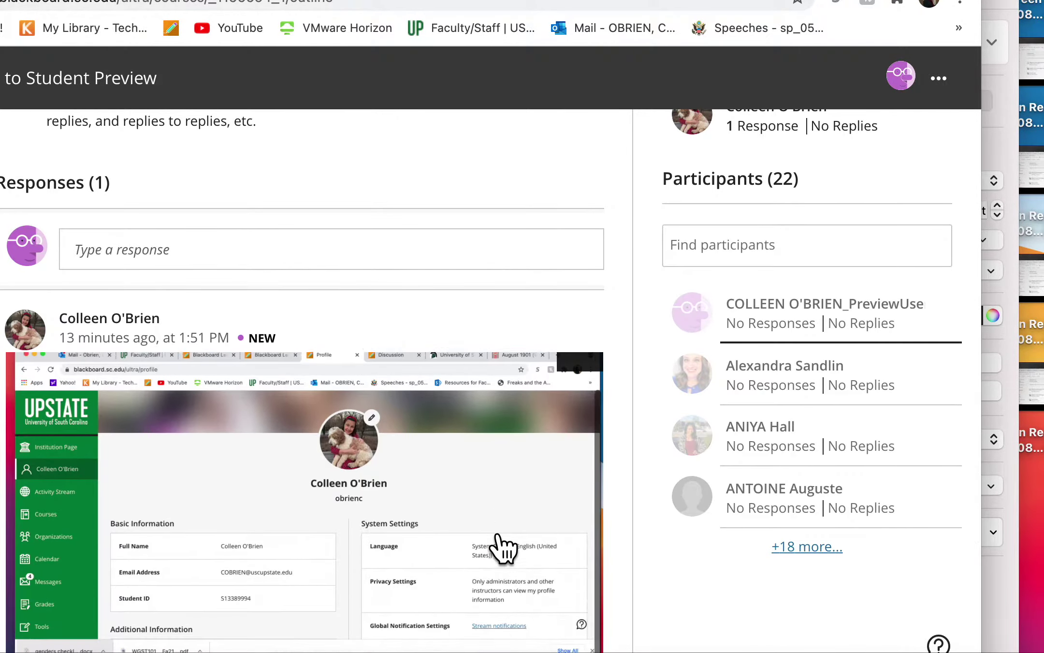
scroll(496, 548, up, 3)
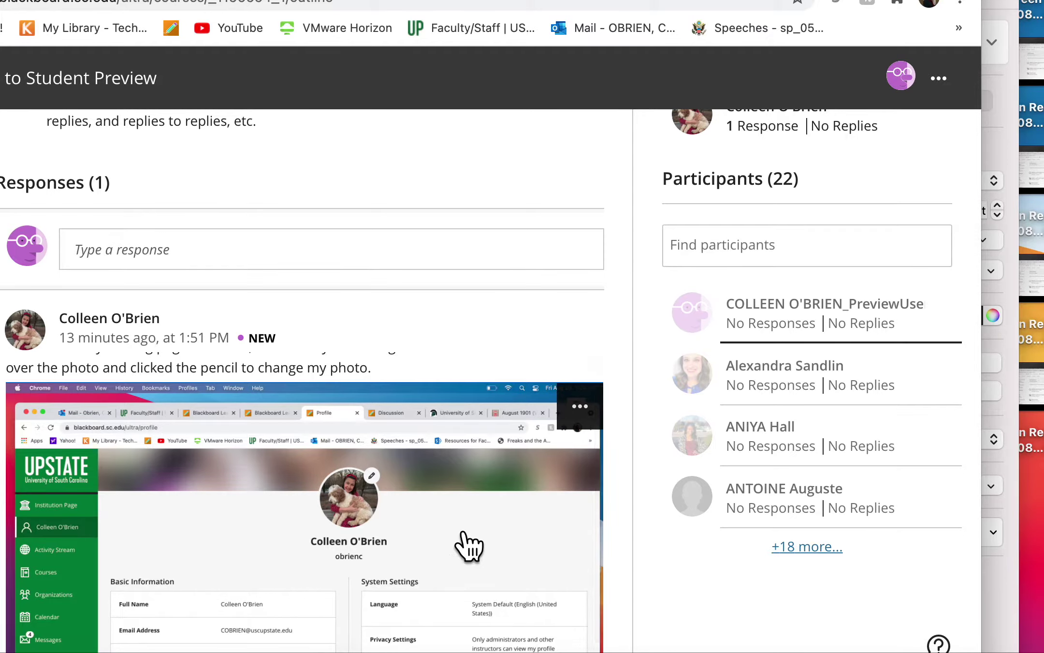
scroll(468, 547, down, 3)
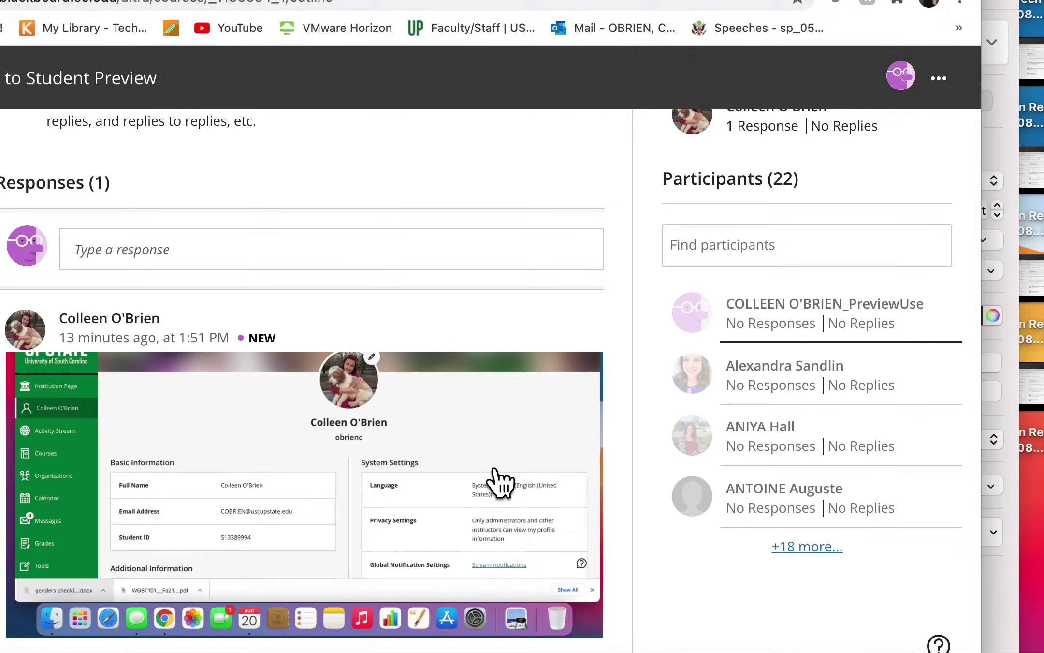
scroll(500, 481, up, 3)
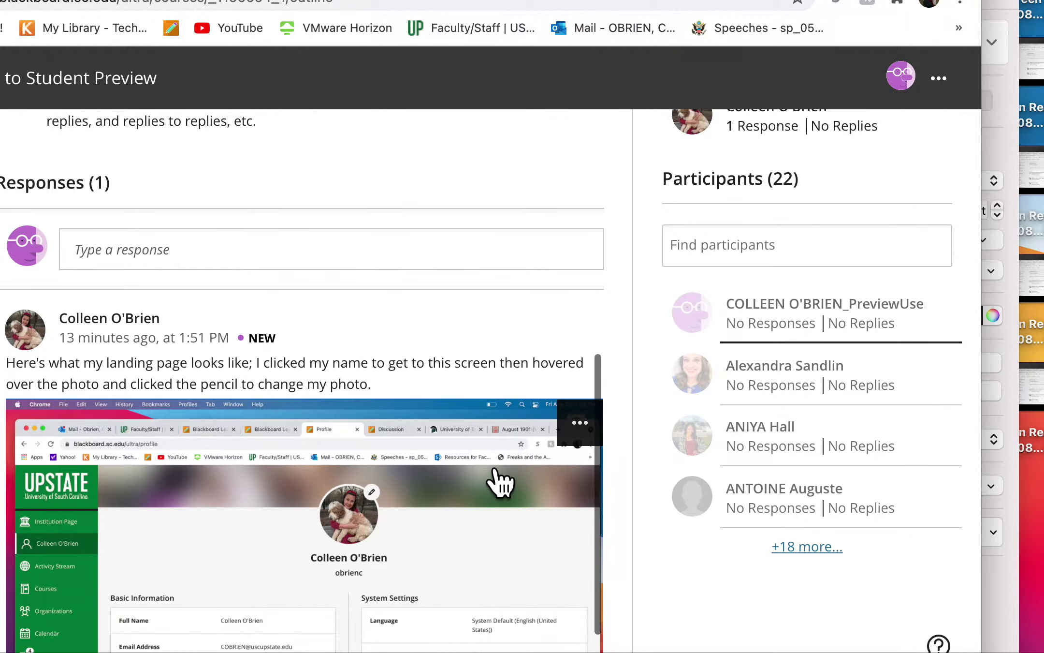
scroll(497, 483, up, 5)
scroll(490, 477, down, 8)
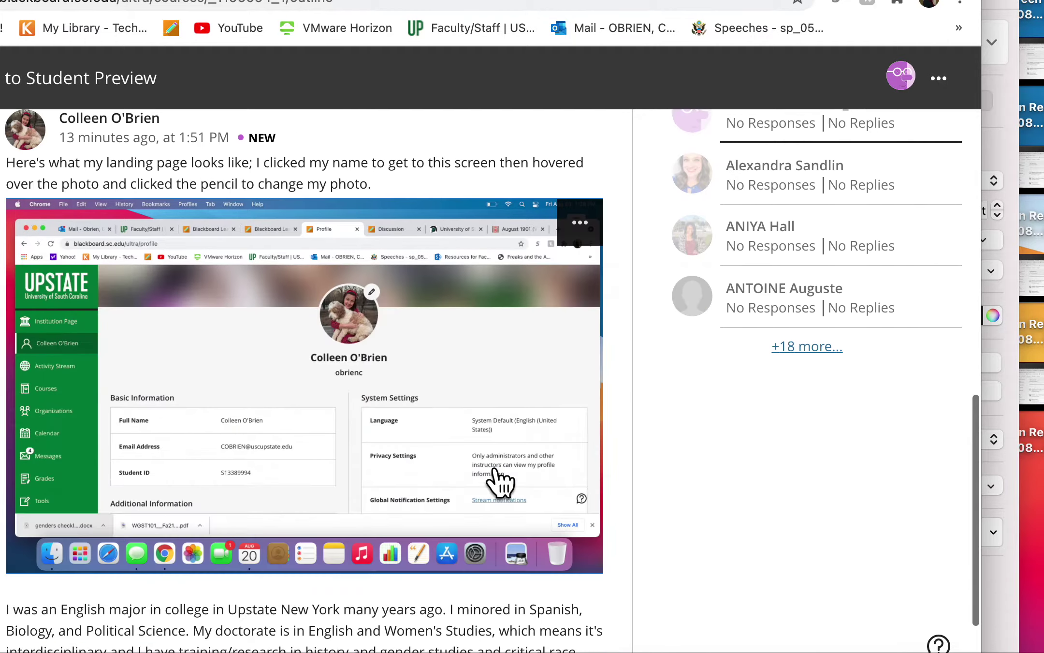
scroll(501, 481, down, 4)
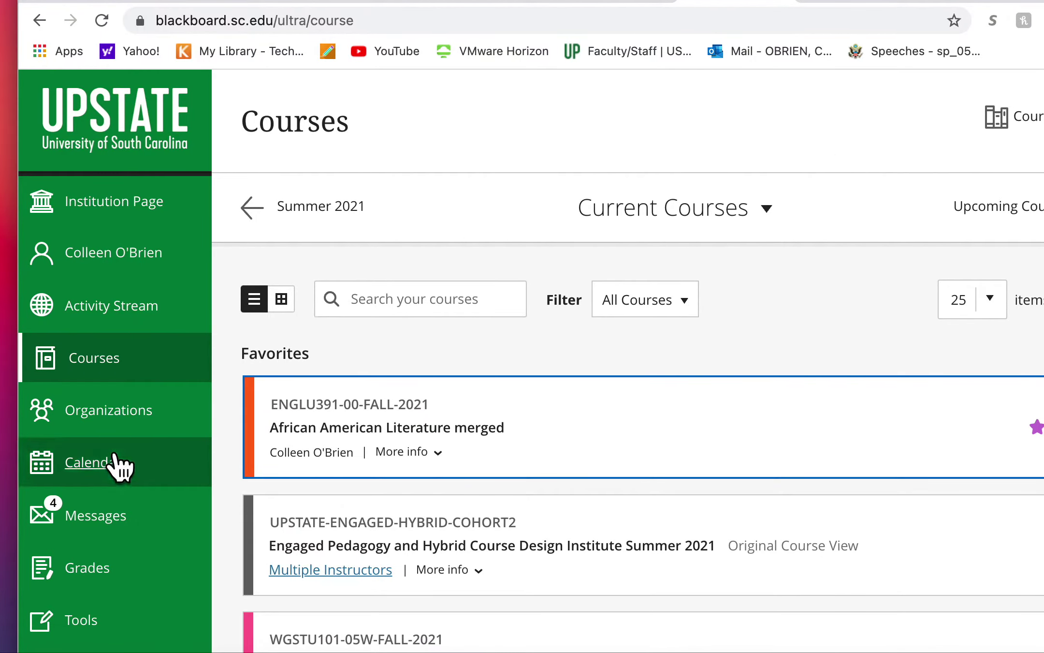
Open the user profile, upload RenderedImage.jpeg from the Desktop as the new profile picture, and close the picture settings.
click(116, 258)
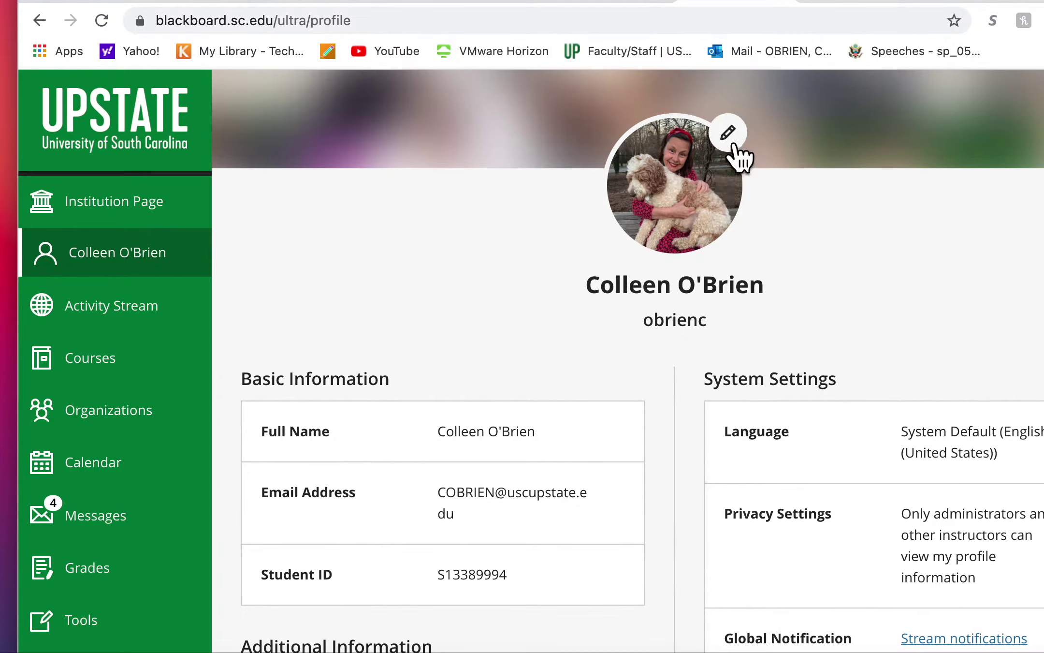
click(728, 135)
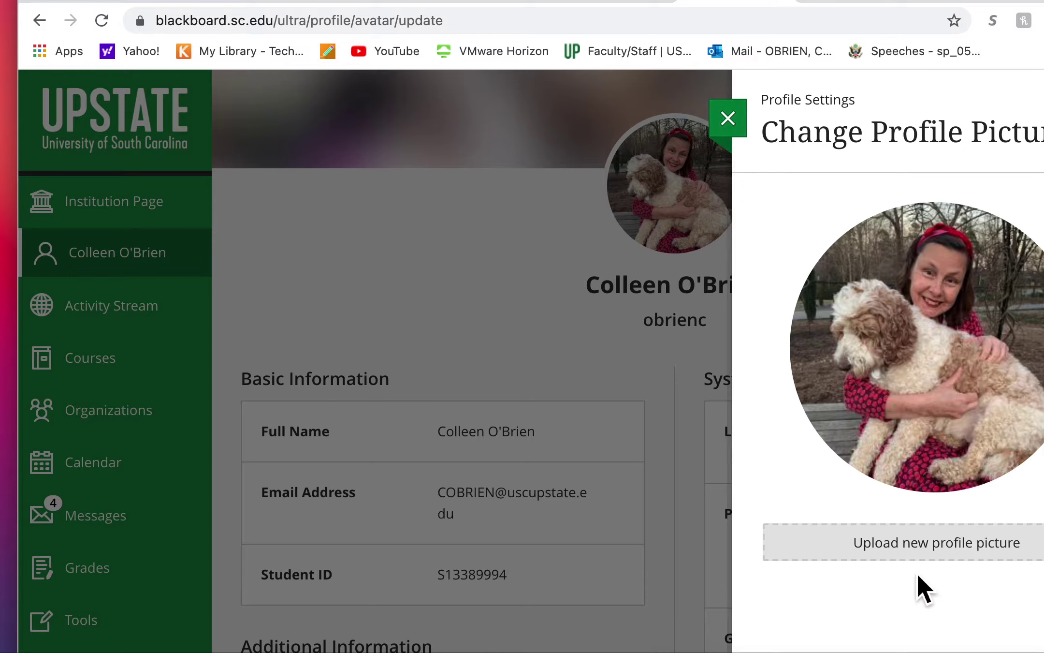
click(929, 560)
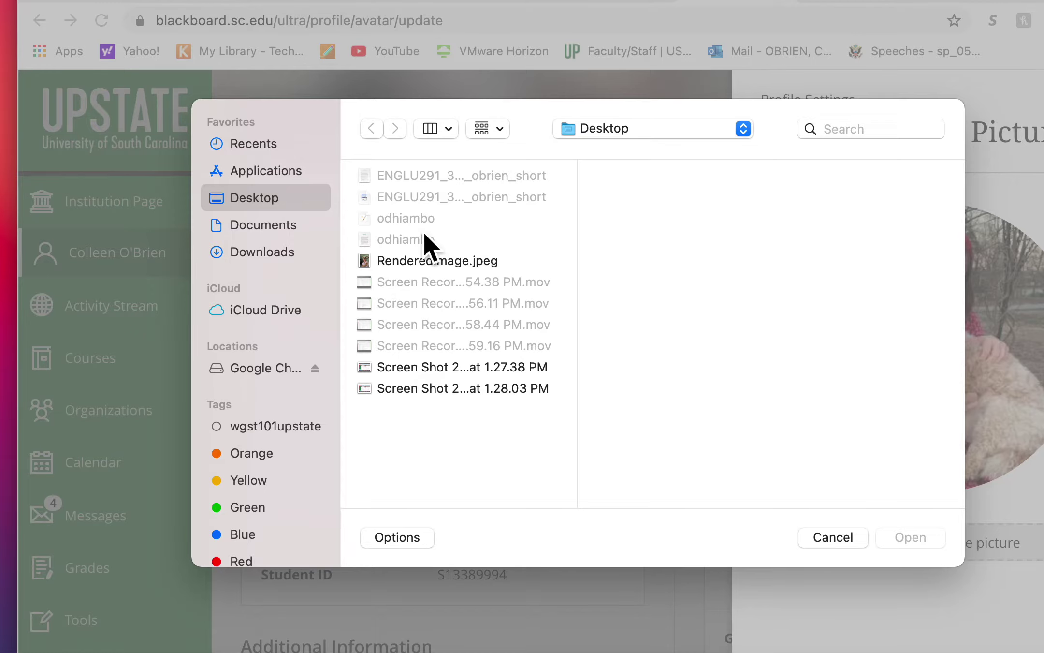
click(427, 257)
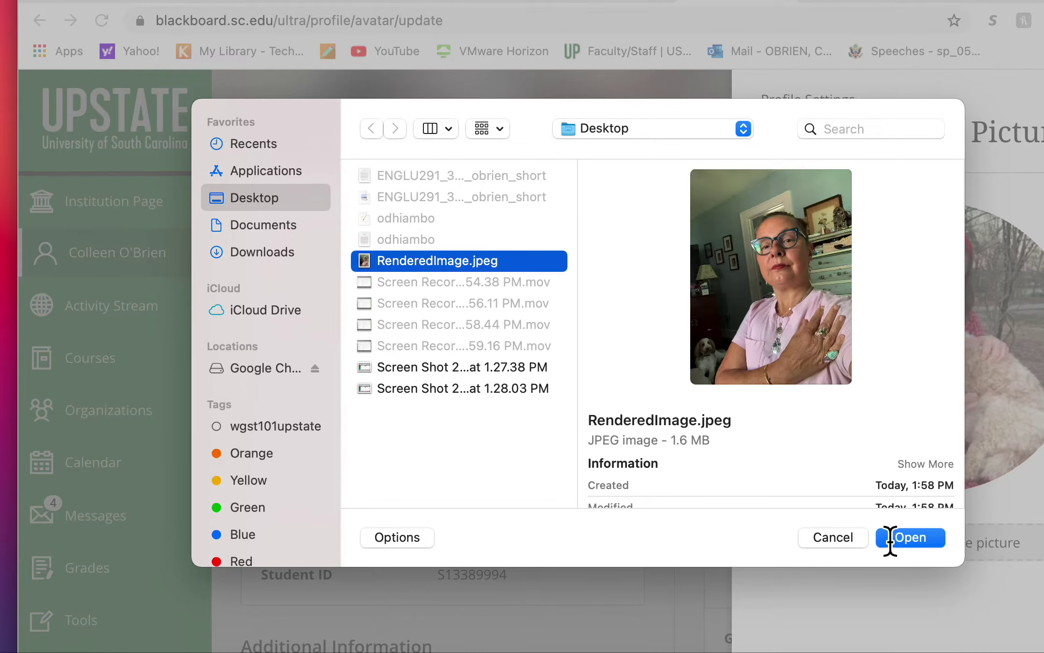
click(913, 539)
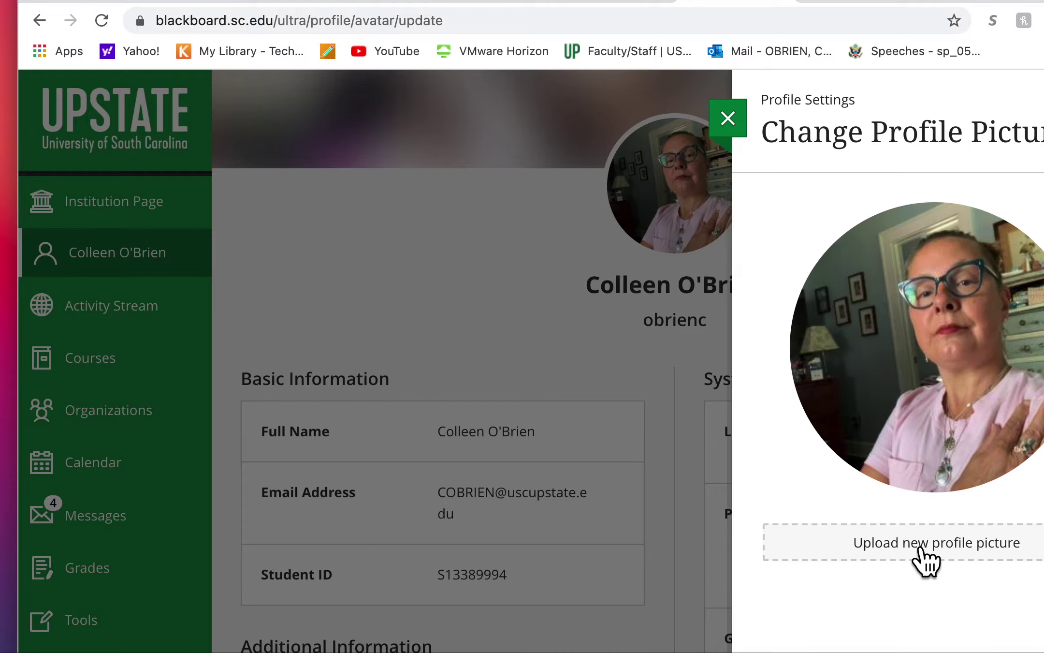
click(736, 127)
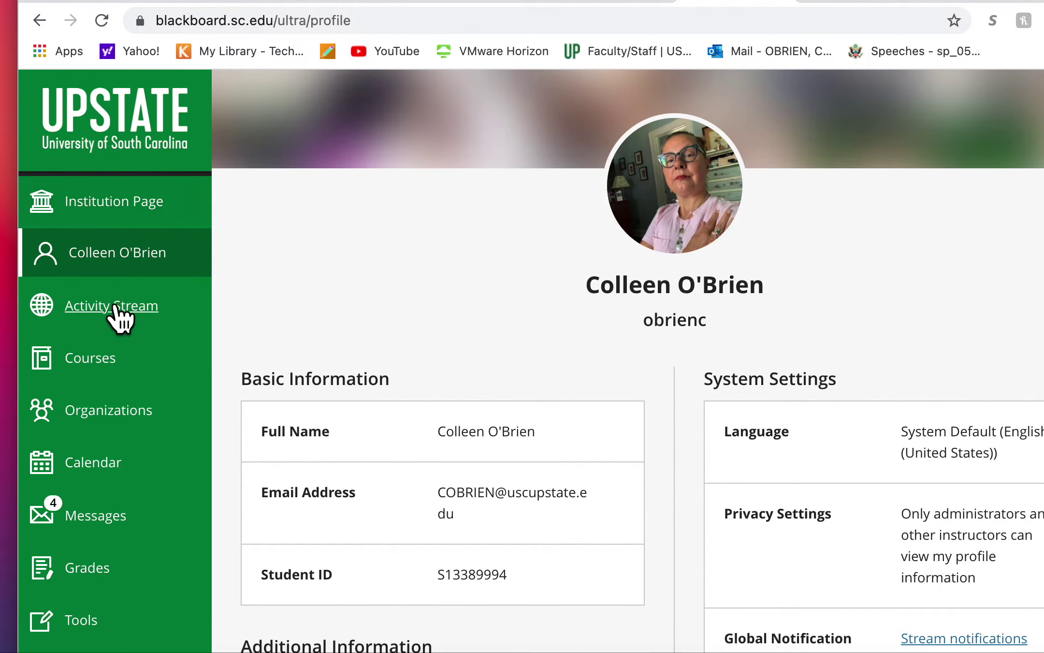
Go back into the African American Literature merged course and open the "Welcome, are you ready to be an anti-racist?" discussion under Getting Started.
click(99, 361)
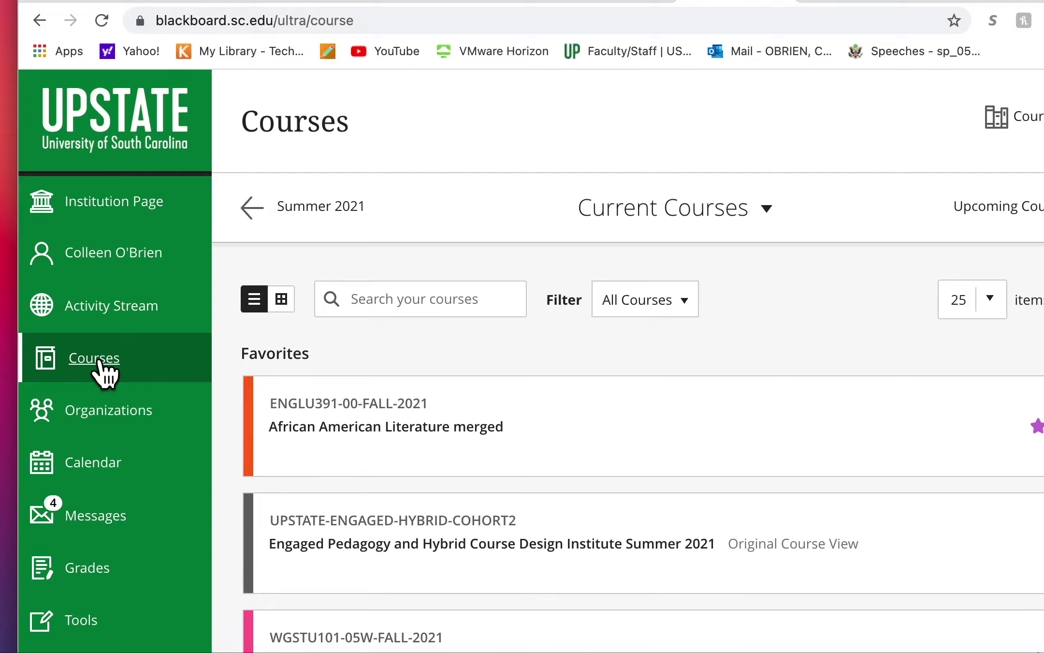
click(420, 430)
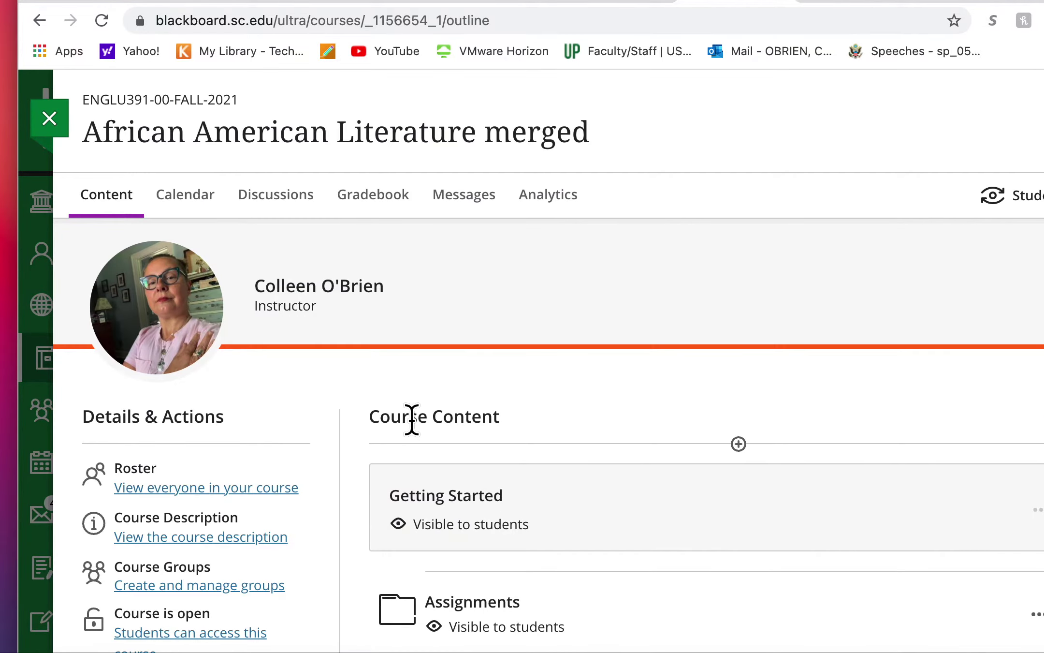
scroll(412, 419, down, 2)
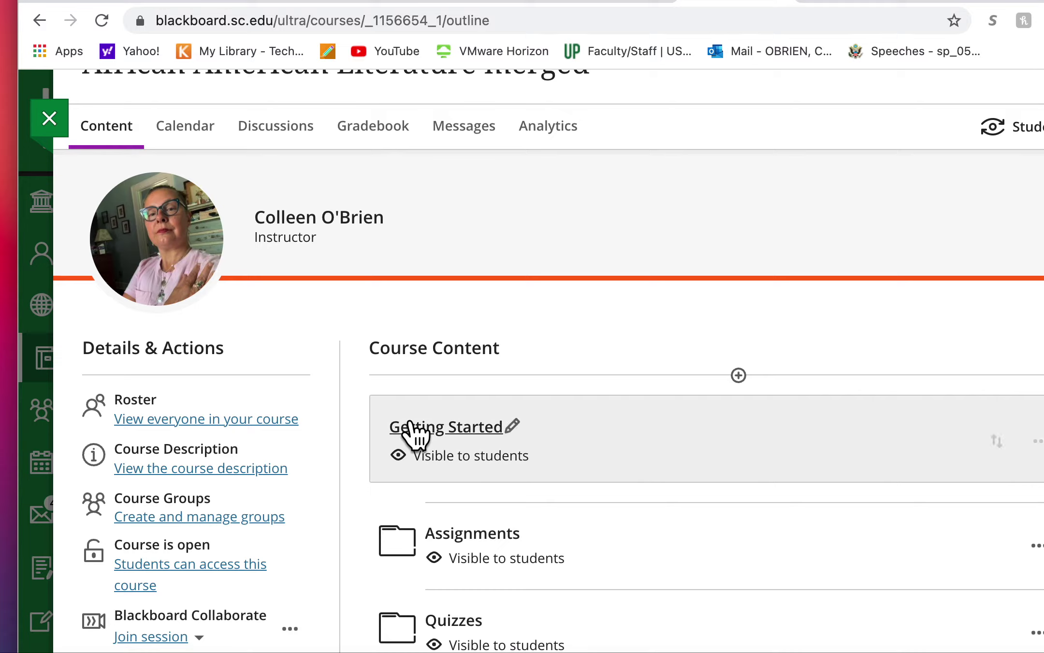
click(410, 424)
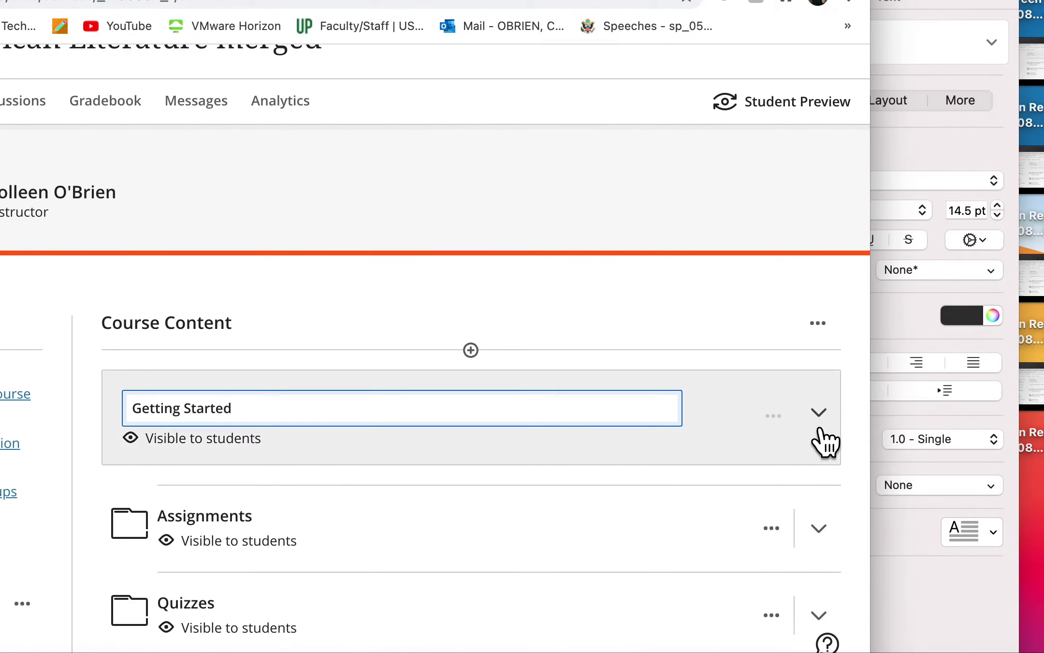
click(831, 419)
scroll(772, 465, down, 6)
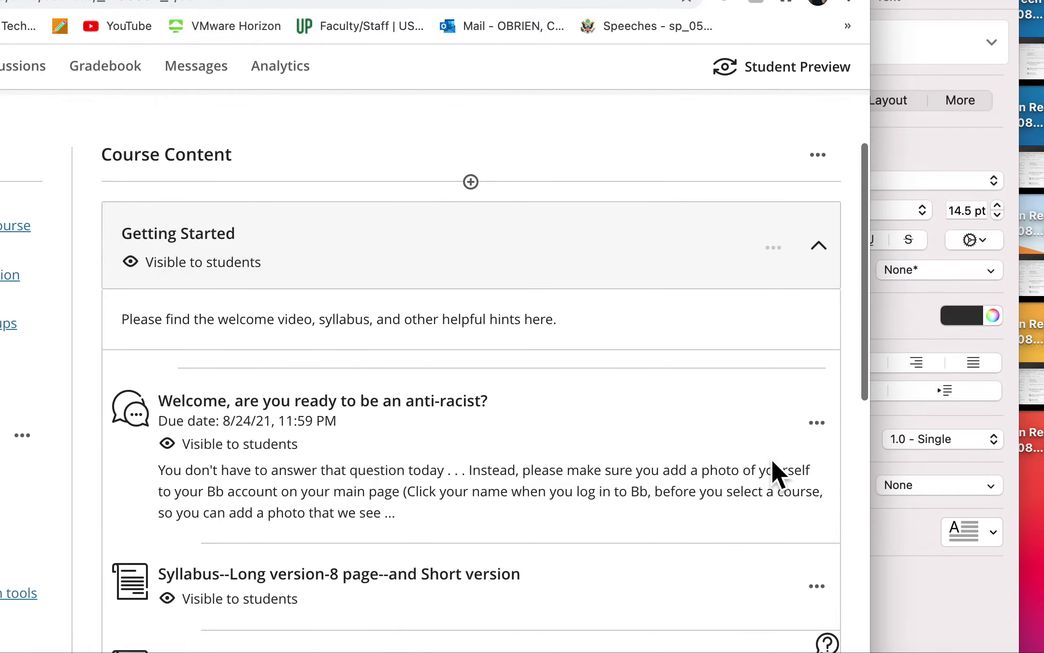
click(372, 255)
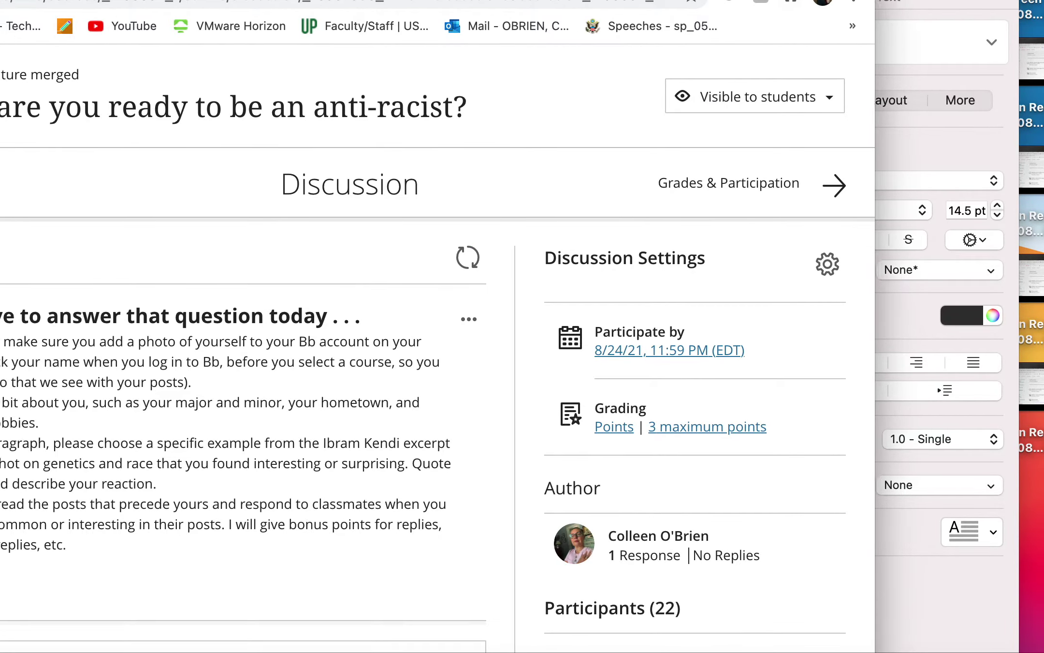
Read the discussion topic and the instructor's full sample response through its closing question, and close the discussion.
scroll(667, 294, down, 3)
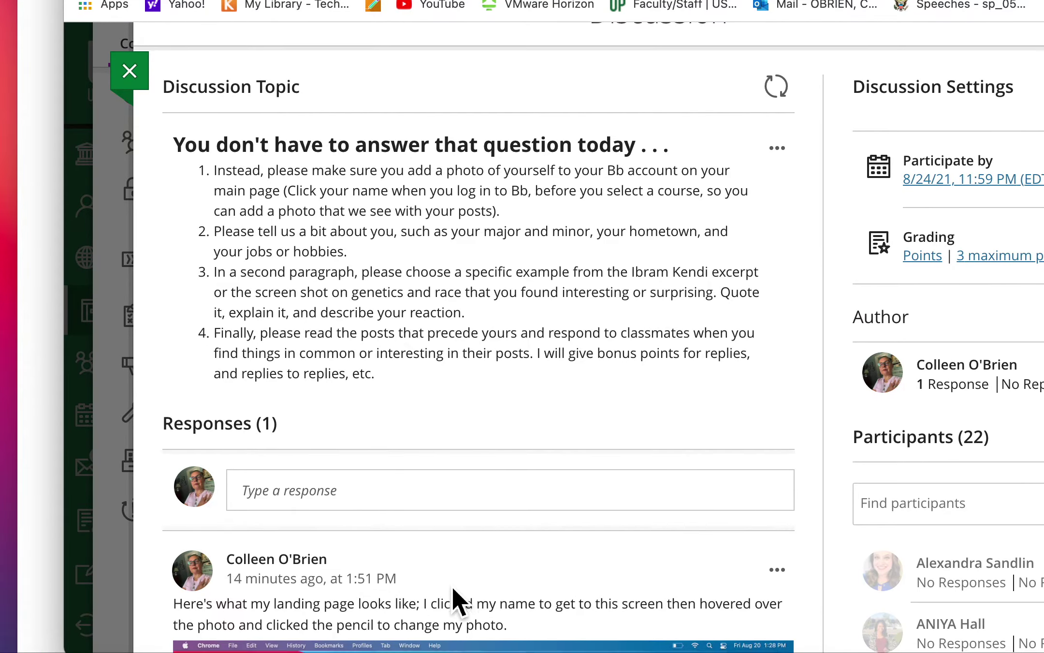
scroll(461, 604, down, 6)
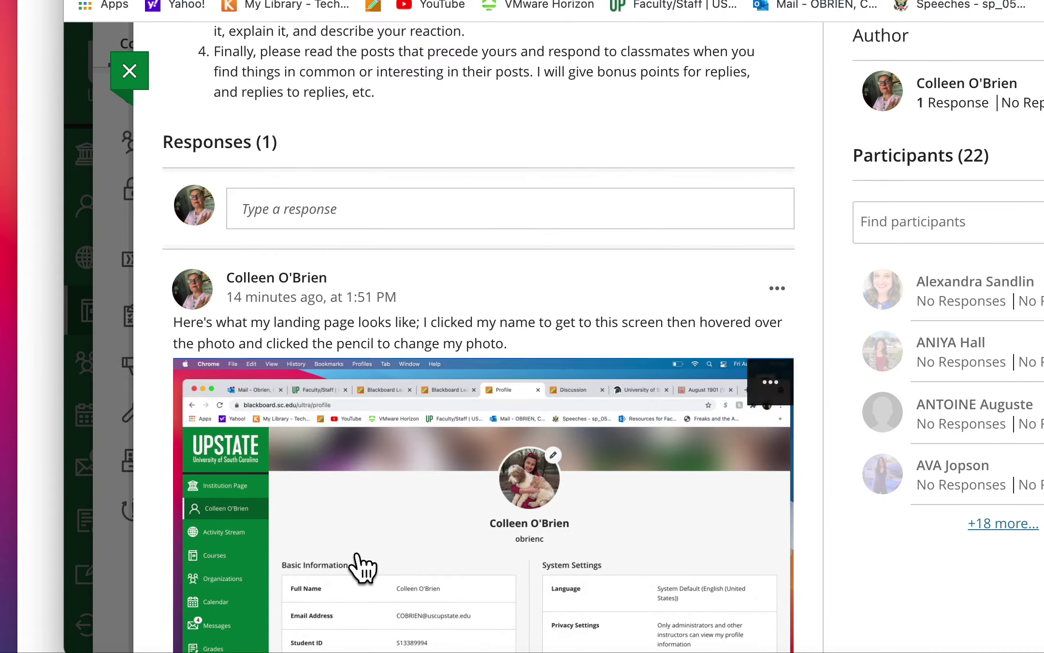
scroll(363, 566, down, 10)
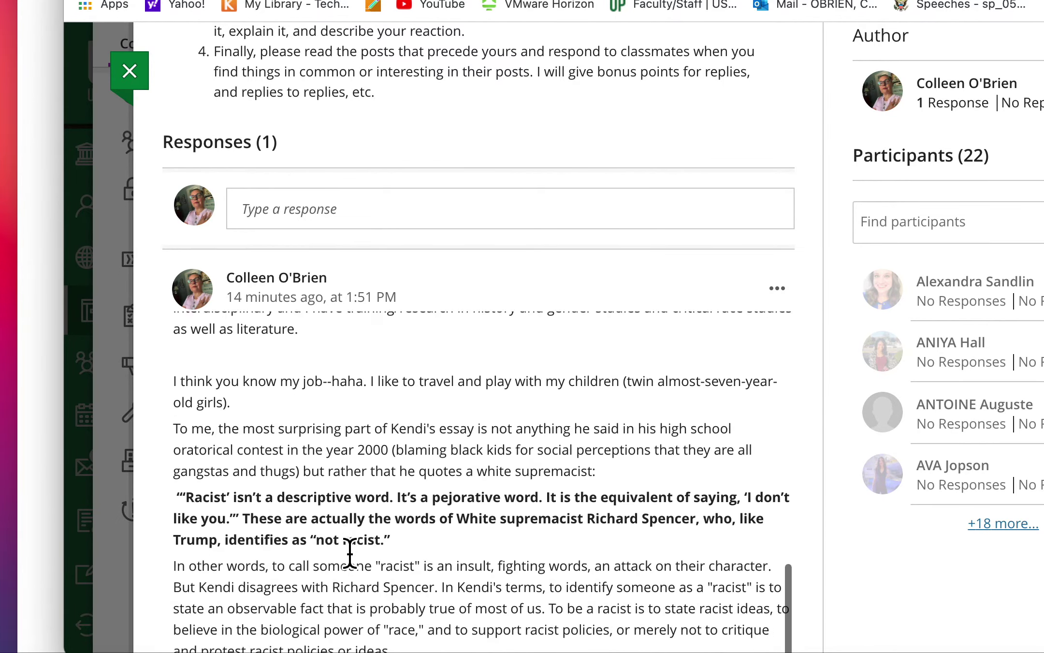
scroll(350, 553, down, 3)
scroll(350, 552, down, 10)
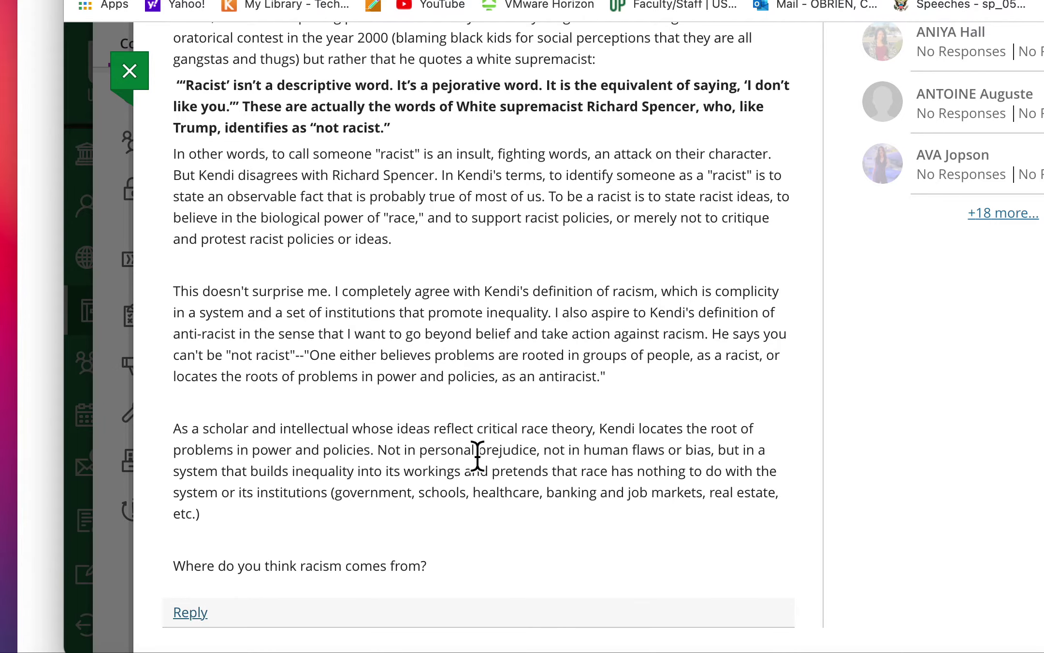
scroll(462, 328, up, 5)
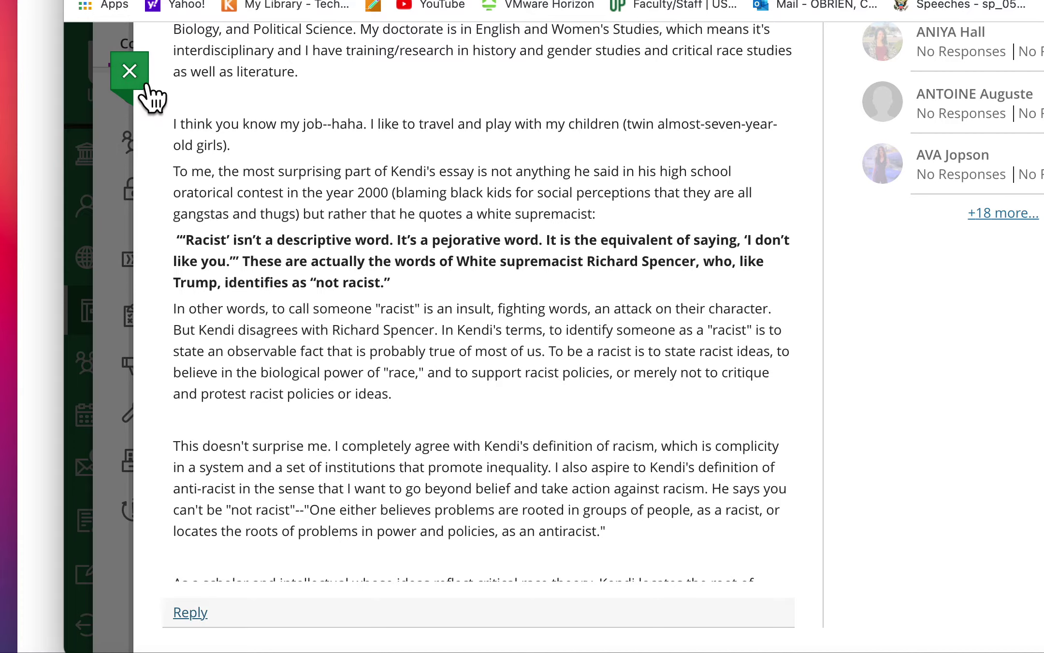
click(134, 70)
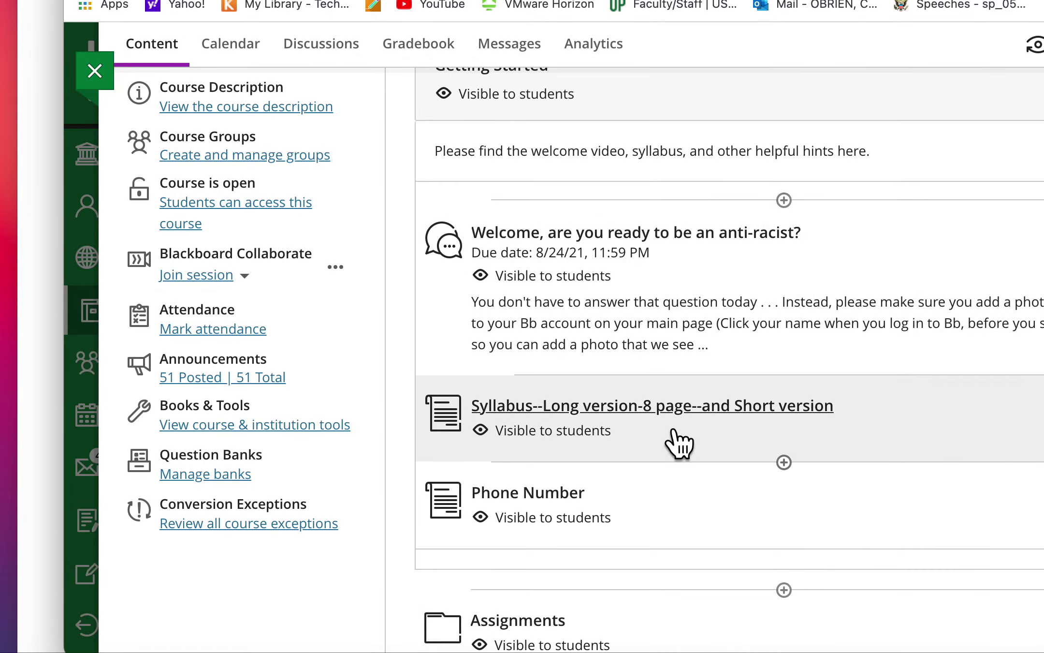
Expand the Assignments folder and its Introduction--Kendi subfolder to view the Ibram Kendi and genetics and race screen shot items.
scroll(671, 450, down, 7)
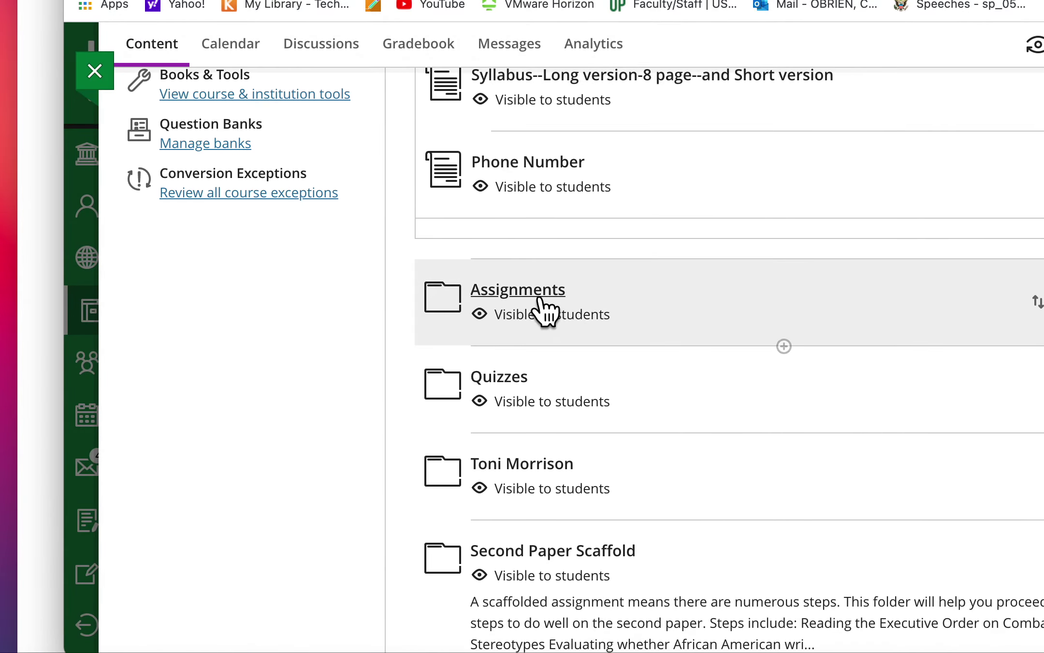
click(536, 296)
scroll(621, 414, down, 6)
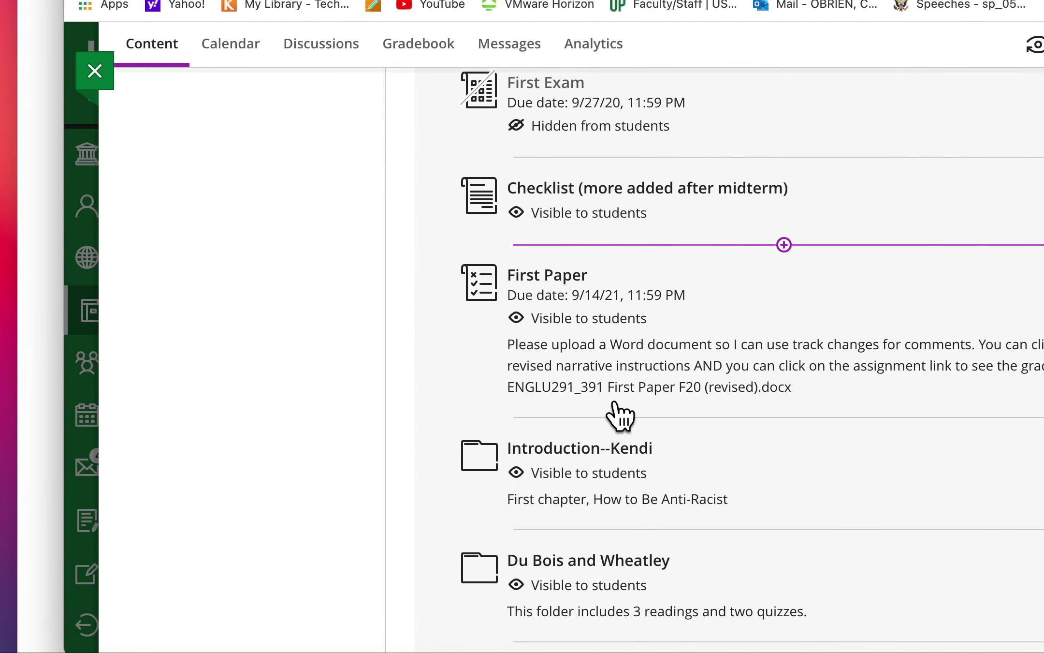
scroll(617, 412, down, 2)
click(587, 367)
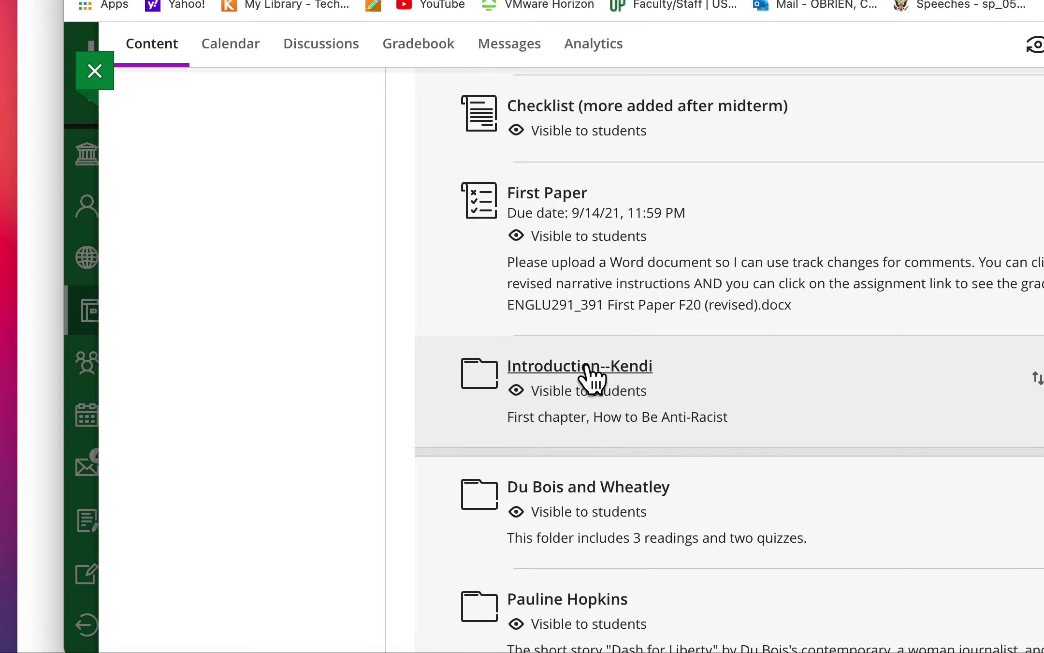
scroll(631, 466, down, 5)
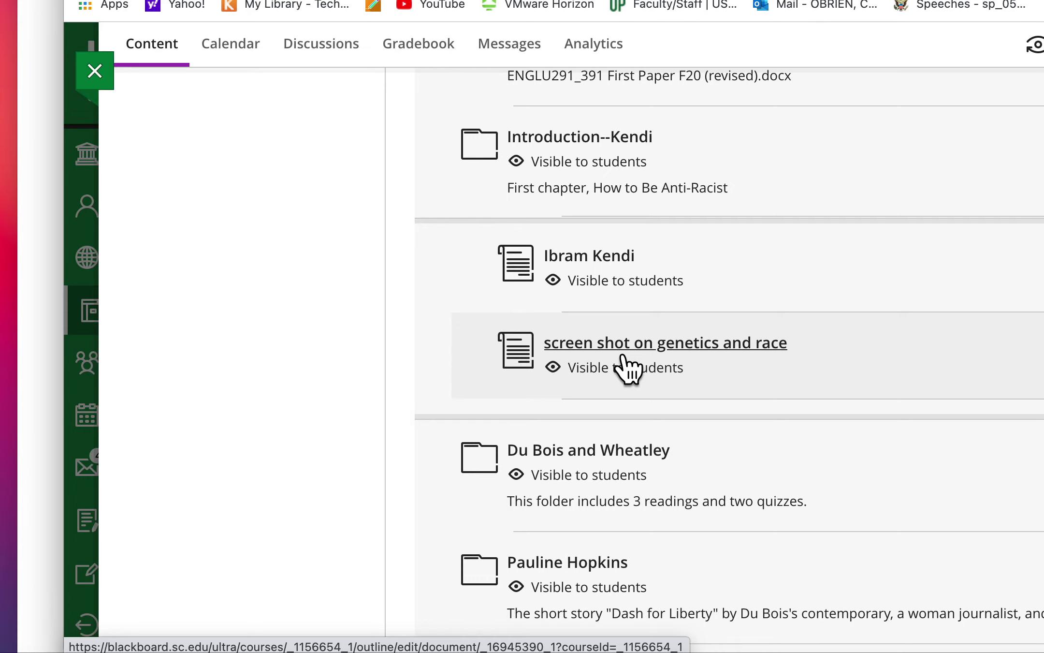
scroll(862, 328, down, 1)
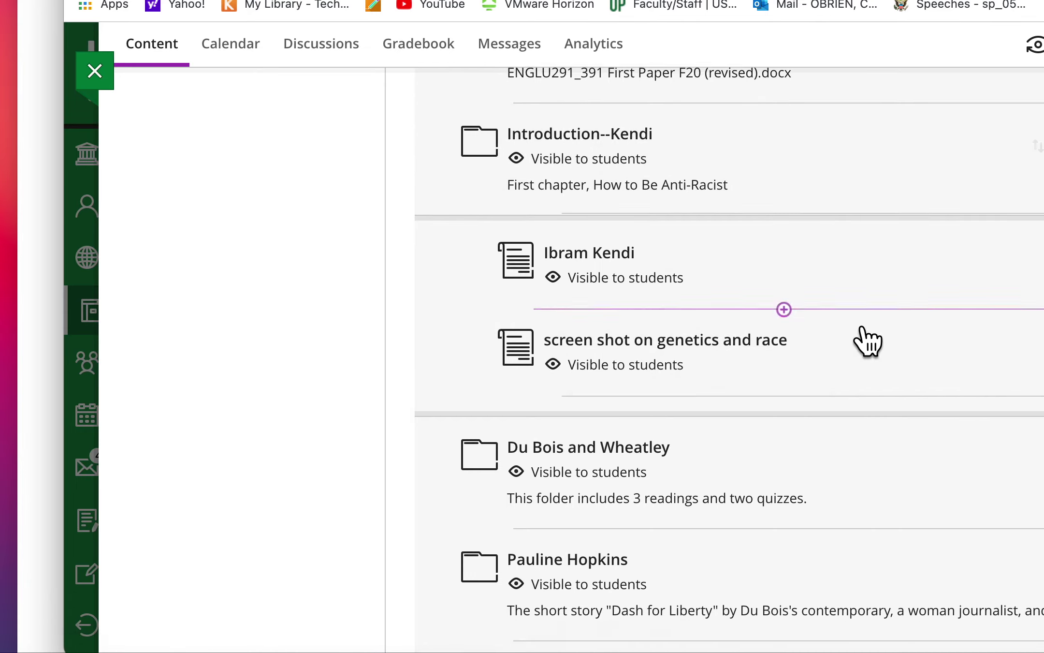
Expand the Quizzes folder to view the Ibram Kendi quiz entry, and return to the start of the course page.
scroll(867, 342, down, 10)
click(519, 203)
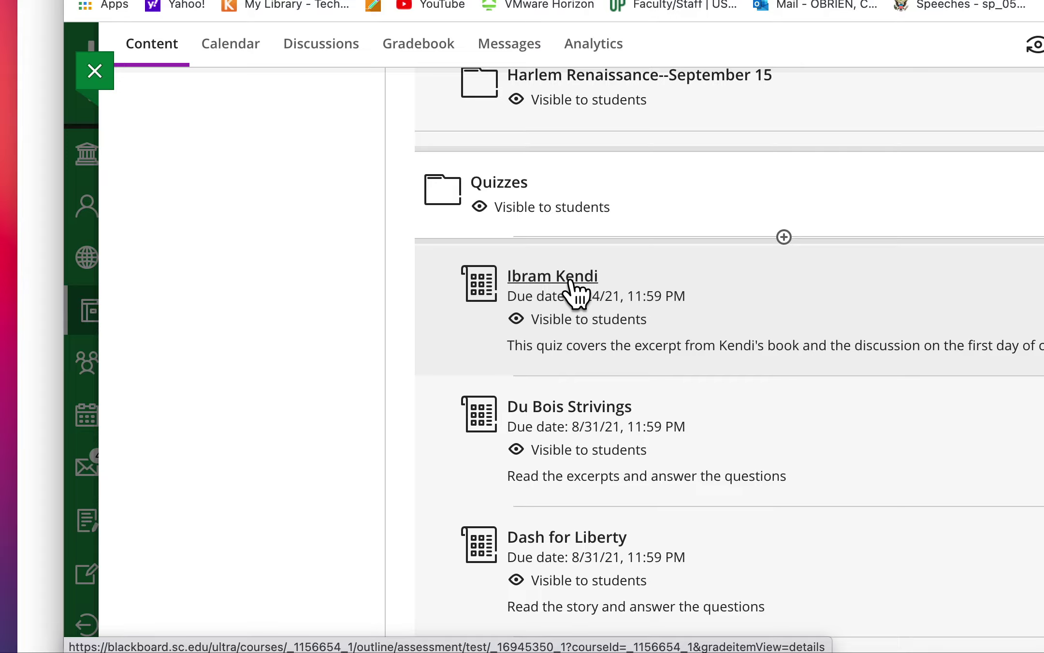
scroll(809, 397, up, 15)
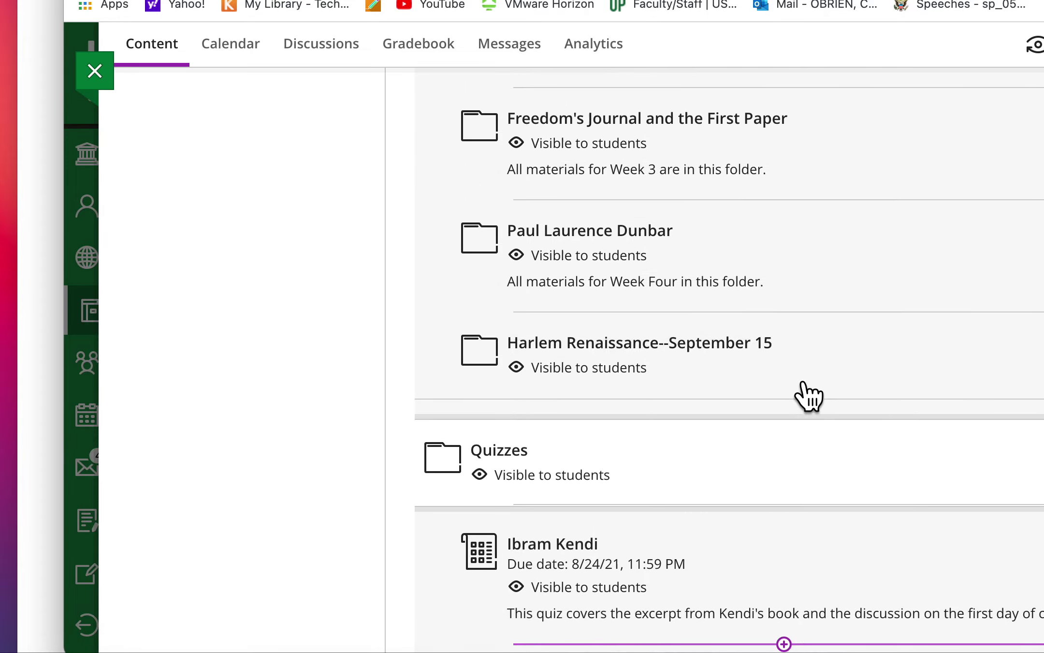
scroll(809, 396, up, 20)
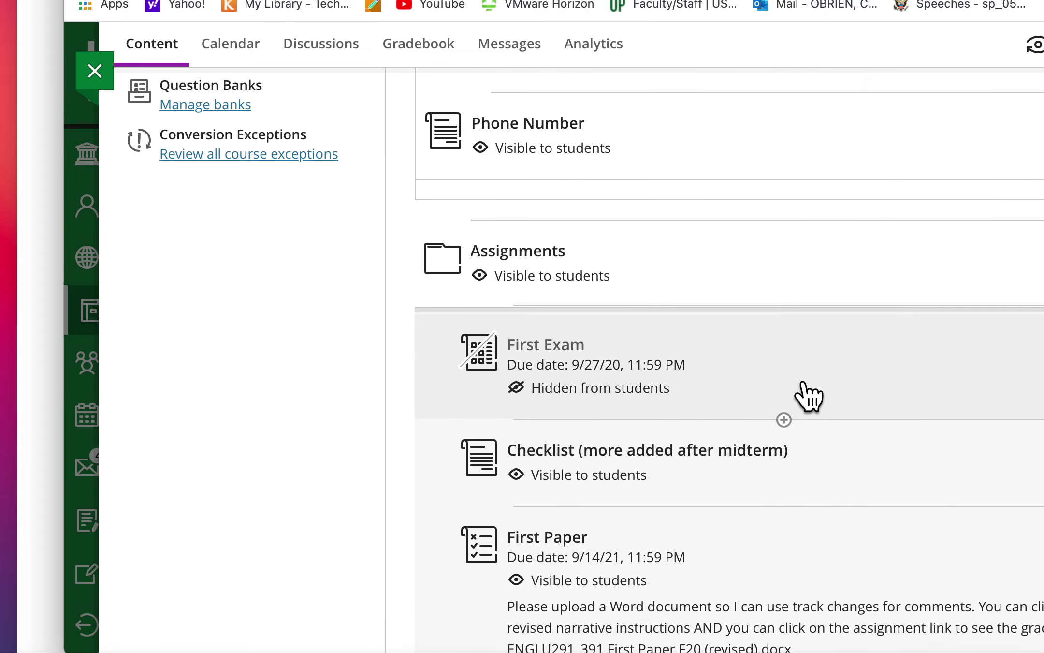
scroll(797, 379, up, 2)
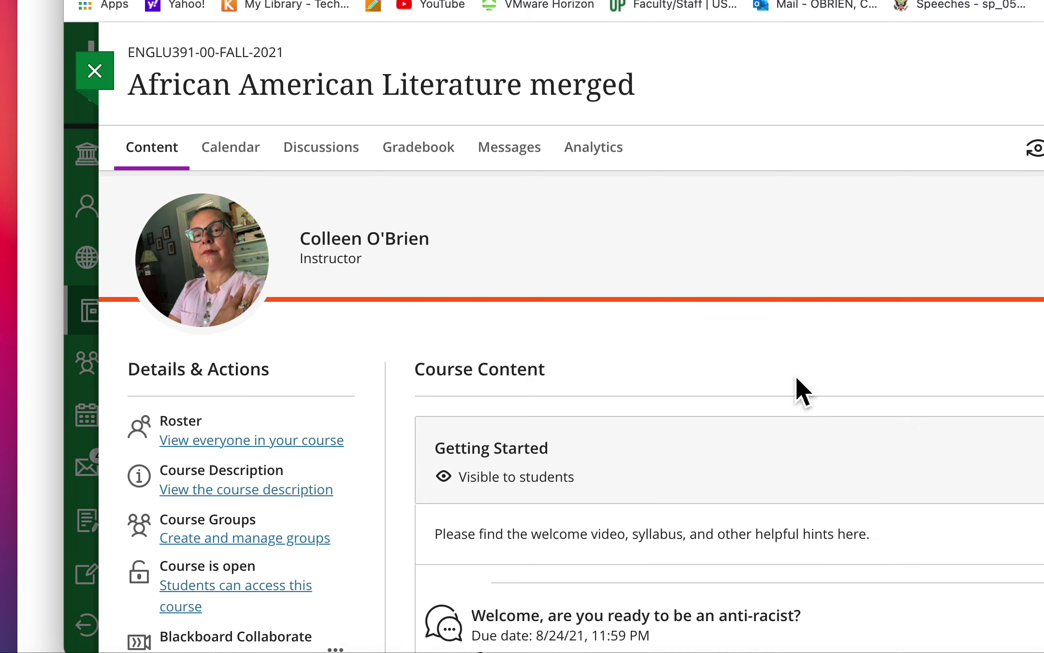